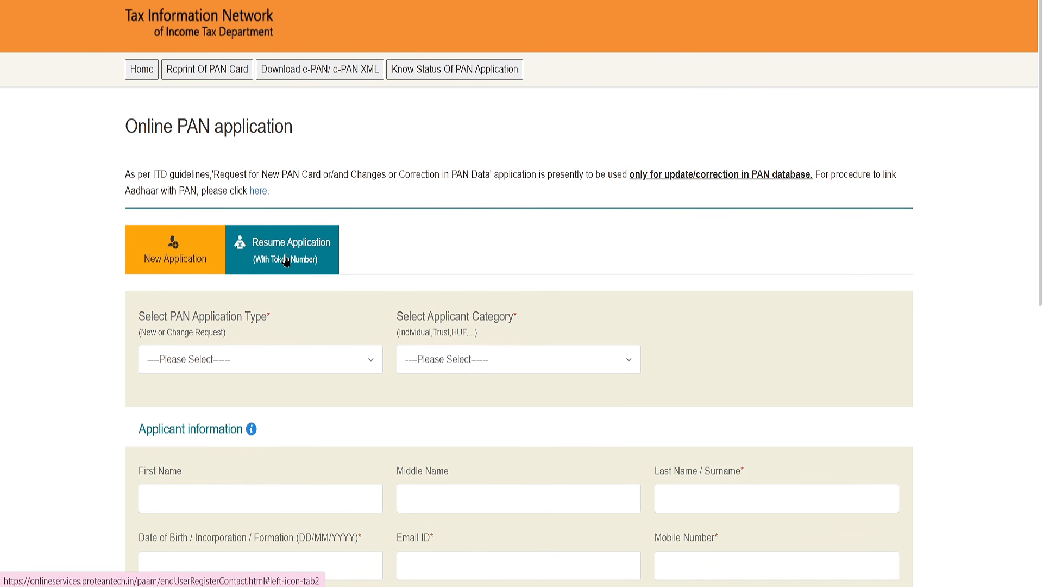
Set the application type to Changes or Correction in existing PAN Data / Reprint of PAN Card and the applicant category to Individual.
{"action": "left_click", "coordinate": [264, 360]}
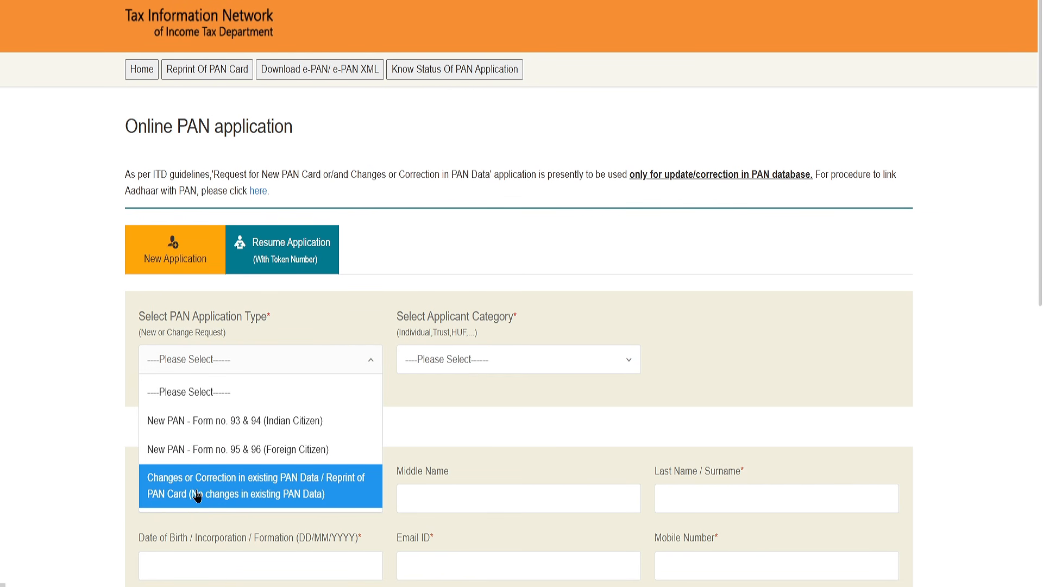
{"action": "left_click", "coordinate": [293, 494]}
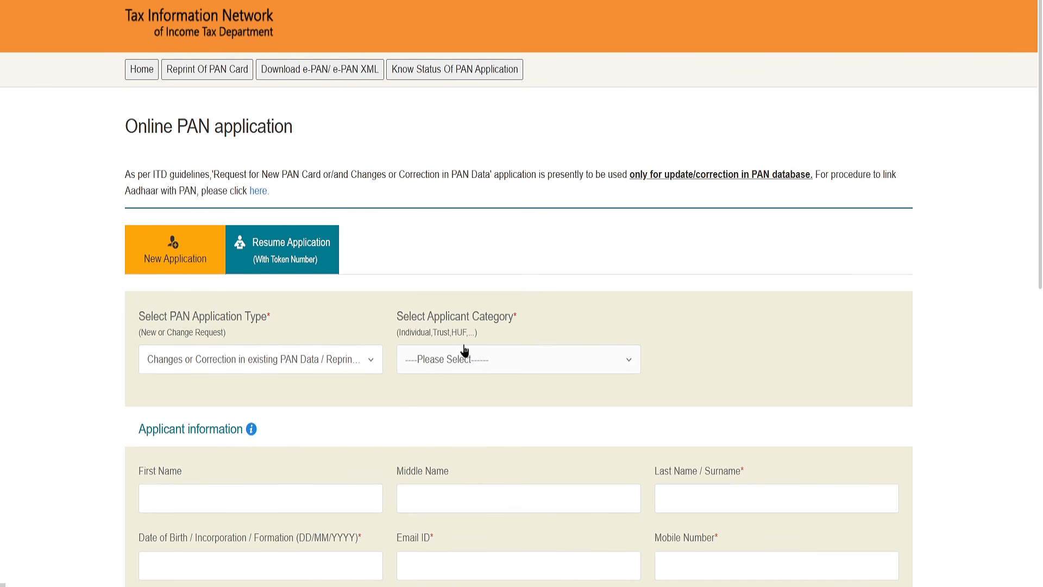
{"action": "left_click", "coordinate": [452, 361]}
{"action": "left_click", "coordinate": [455, 415]}
{"action": "scroll", "coordinate": [440, 372], "scroll_direction": "down", "scroll_amount": 6}
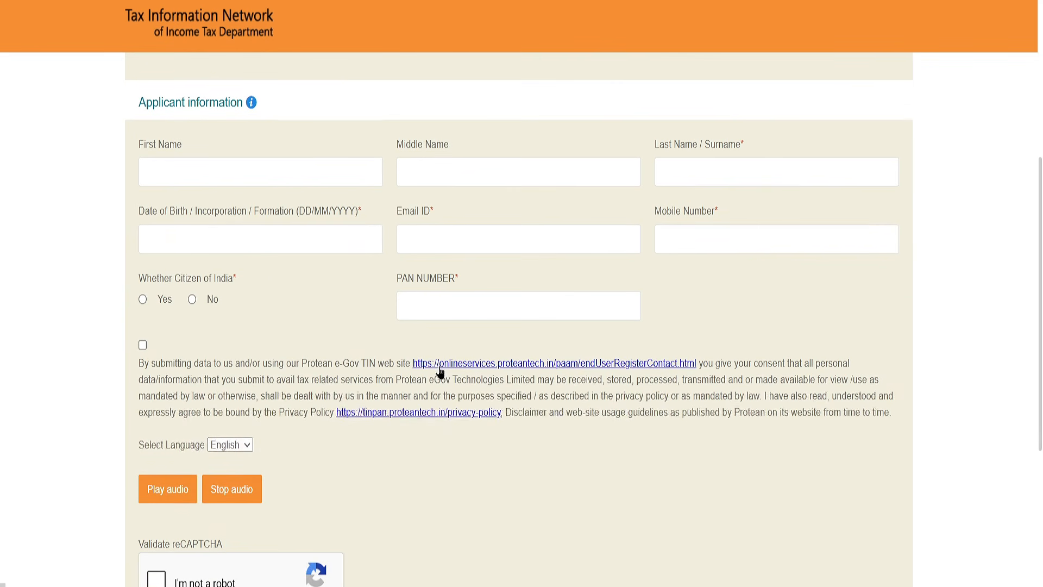
Examine the applicant information fields for the first, middle and last name and the date of birth.
{"action": "left_click_drag", "start_coordinate": [139, 150], "coordinate": [199, 152]}
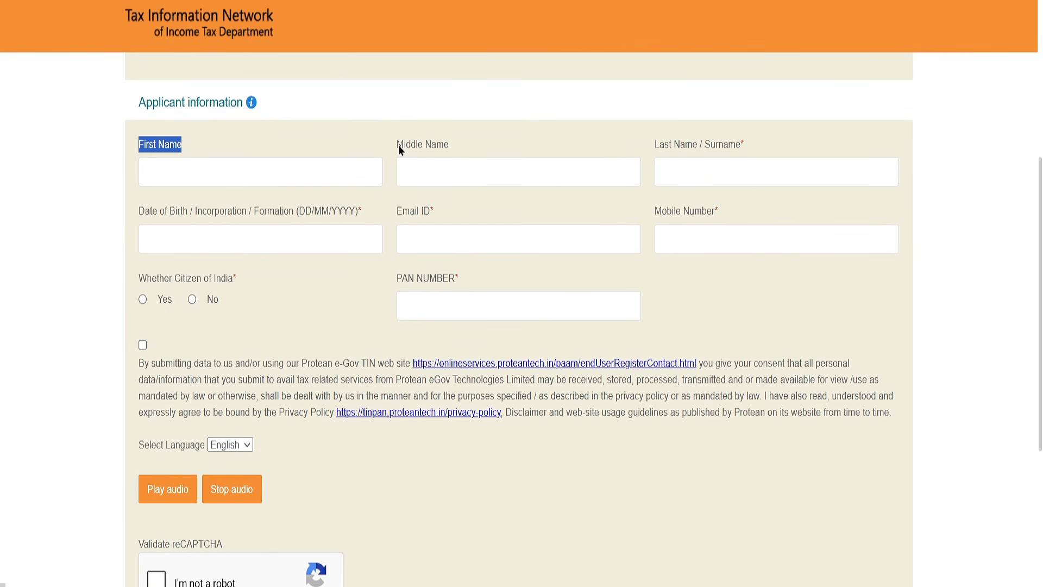
{"action": "left_click_drag", "start_coordinate": [397, 145], "coordinate": [467, 147]}
{"action": "left_click_drag", "start_coordinate": [656, 145], "coordinate": [741, 142]}
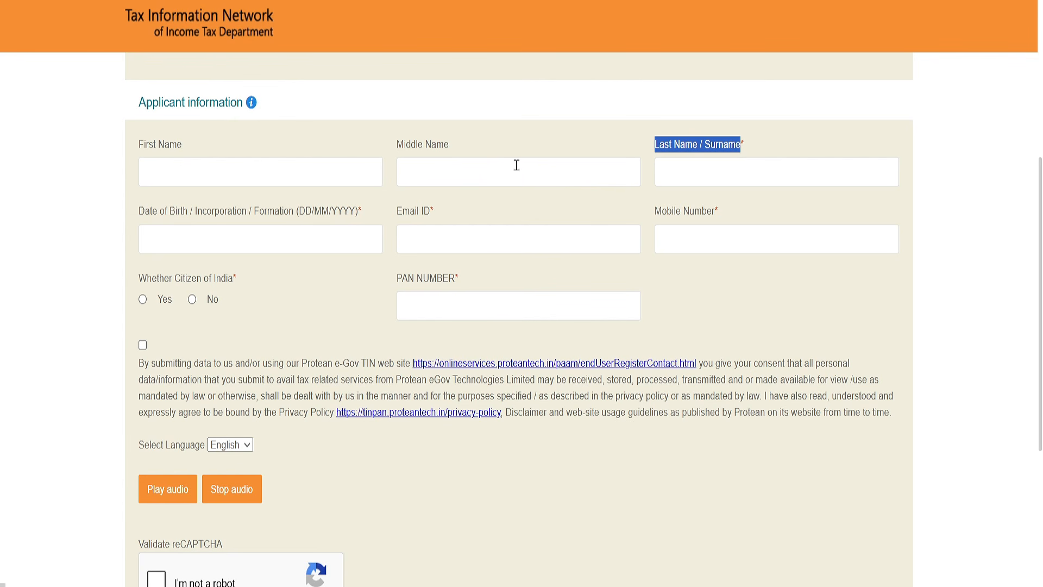
{"action": "left_click_drag", "start_coordinate": [155, 223], "coordinate": [238, 221]}
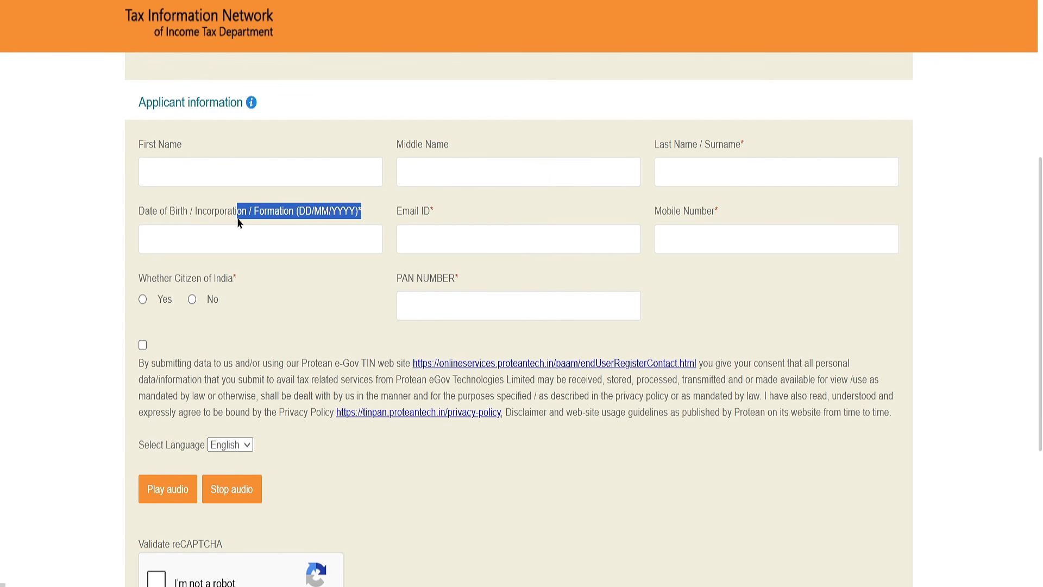
{"action": "left_click", "coordinate": [234, 227]}
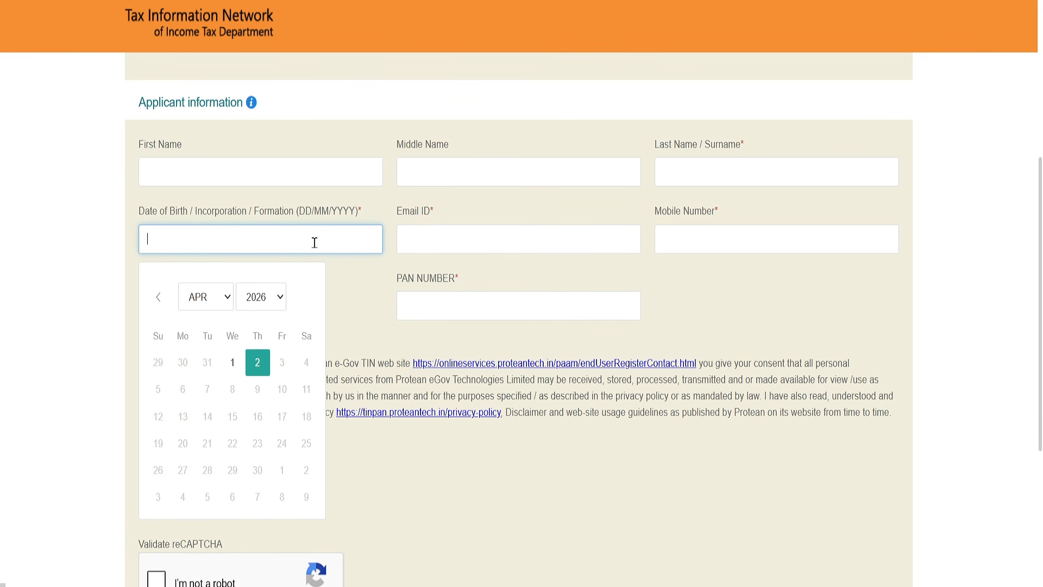
{"action": "left_click", "coordinate": [370, 286]}
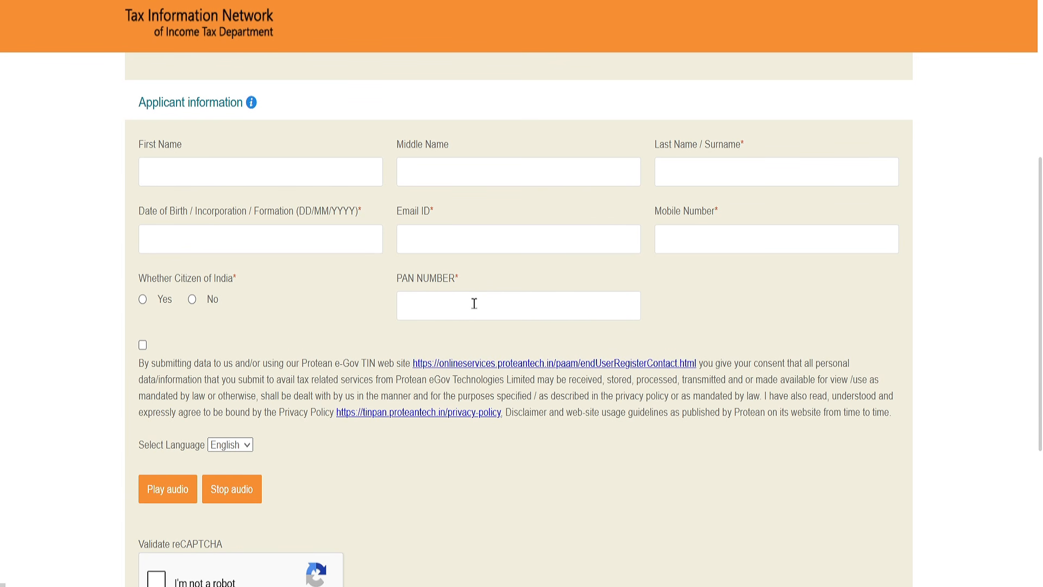
Declare Indian citizenship with Yes, accept the data consent statement and submit the application request.
{"action": "left_click_drag", "start_coordinate": [133, 283], "coordinate": [243, 283]}
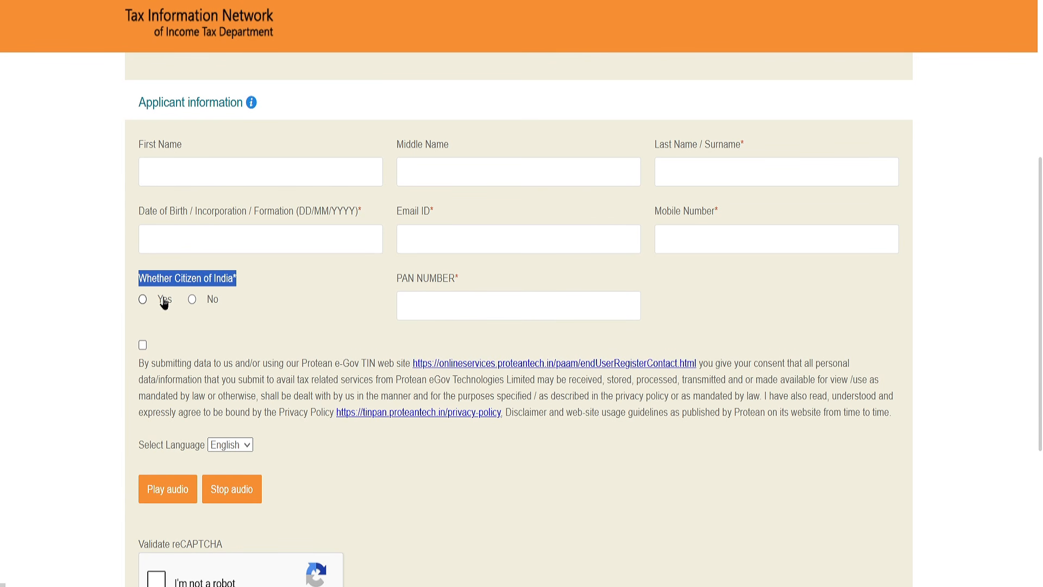
{"action": "left_click", "coordinate": [143, 299]}
{"action": "left_click", "coordinate": [147, 346]}
{"action": "scroll", "coordinate": [231, 367], "scroll_direction": "down", "scroll_amount": 3}
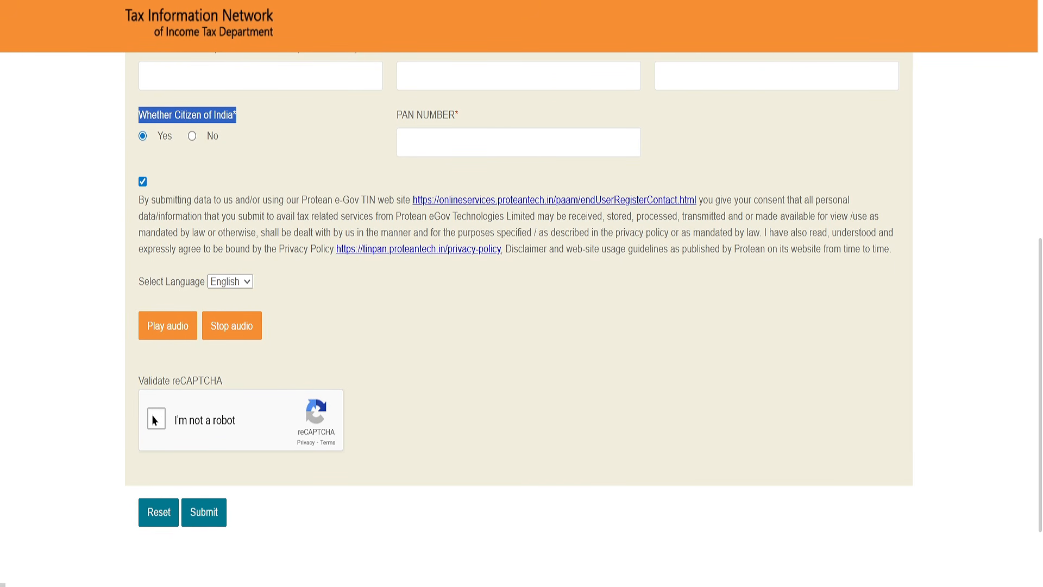
{"action": "left_click", "coordinate": [210, 514]}
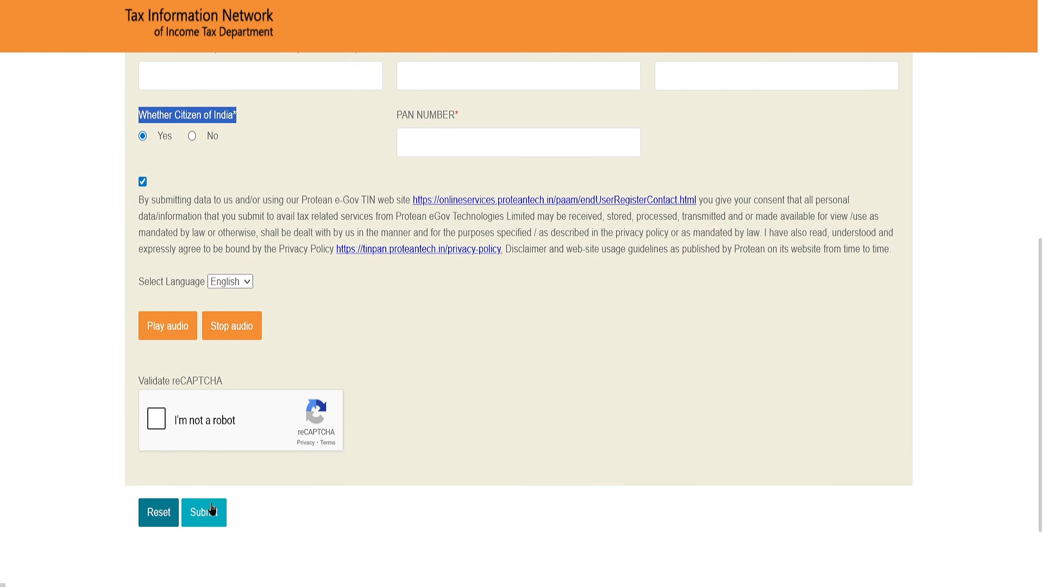
Examine the three ways of submitting the PAN documents: paperless e-KYC and e-Sign, scanned images through e-Sign, and physical forwarding.
{"action": "left_click_drag", "start_coordinate": [561, 255], "coordinate": [642, 250]}
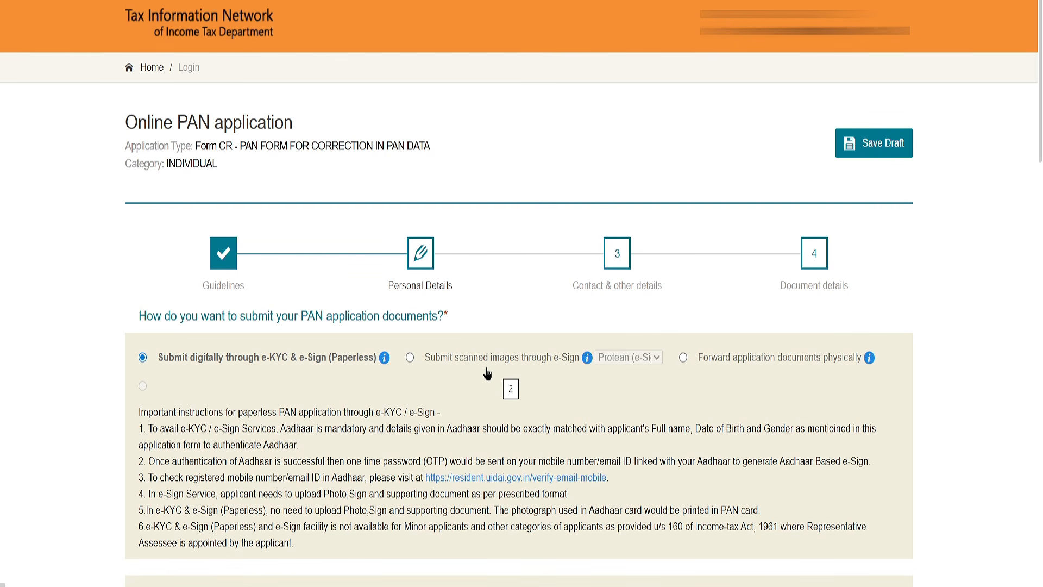
{"action": "left_click_drag", "start_coordinate": [163, 364], "coordinate": [373, 369]}
{"action": "left_click", "coordinate": [373, 369]}
{"action": "left_click_drag", "start_coordinate": [244, 369], "coordinate": [329, 365]}
{"action": "left_click_drag", "start_coordinate": [506, 359], "coordinate": [579, 370]}
{"action": "left_click", "coordinate": [489, 384]}
{"action": "left_click_drag", "start_coordinate": [429, 368], "coordinate": [522, 370]}
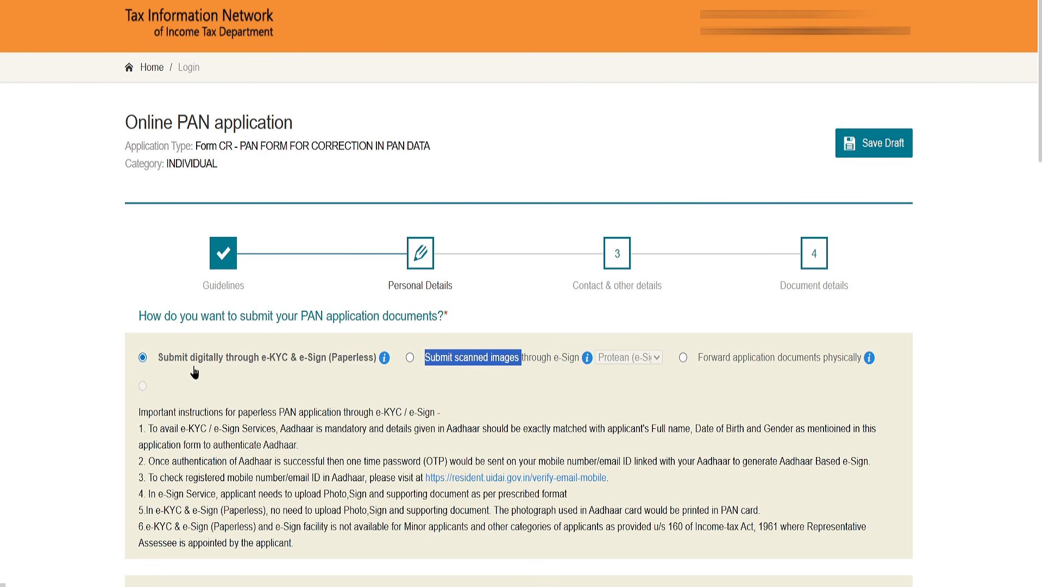
{"action": "left_click_drag", "start_coordinate": [169, 363], "coordinate": [332, 368]}
{"action": "left_click", "coordinate": [332, 368]}
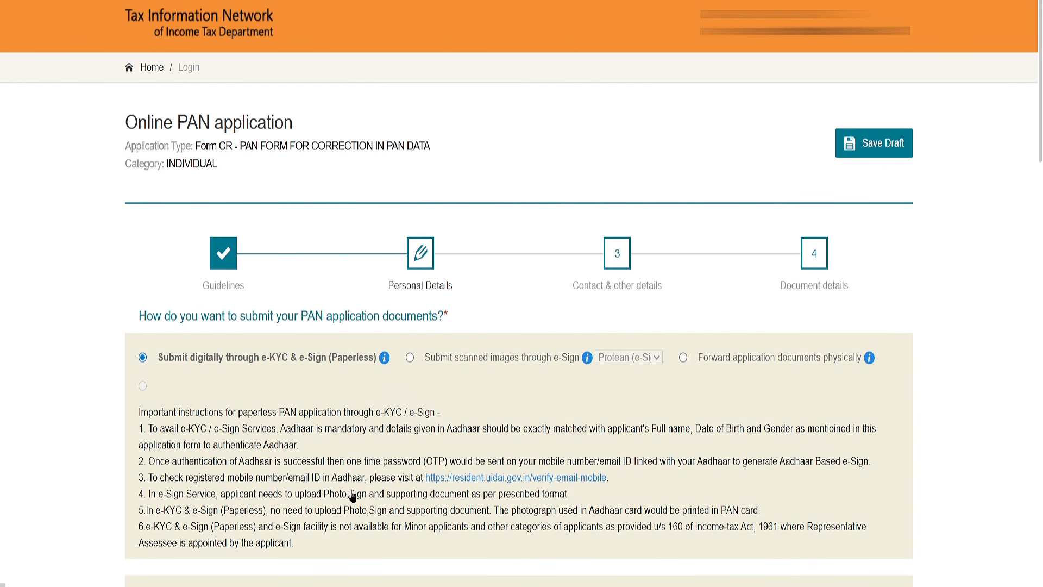
{"action": "left_click_drag", "start_coordinate": [703, 360], "coordinate": [819, 372]}
{"action": "left_click", "coordinate": [819, 373]}
Agree with Yes to having the photograph available in Aadhaar printed on the PAN card.
{"action": "scroll", "coordinate": [697, 253], "scroll_direction": "down", "scroll_amount": 10}
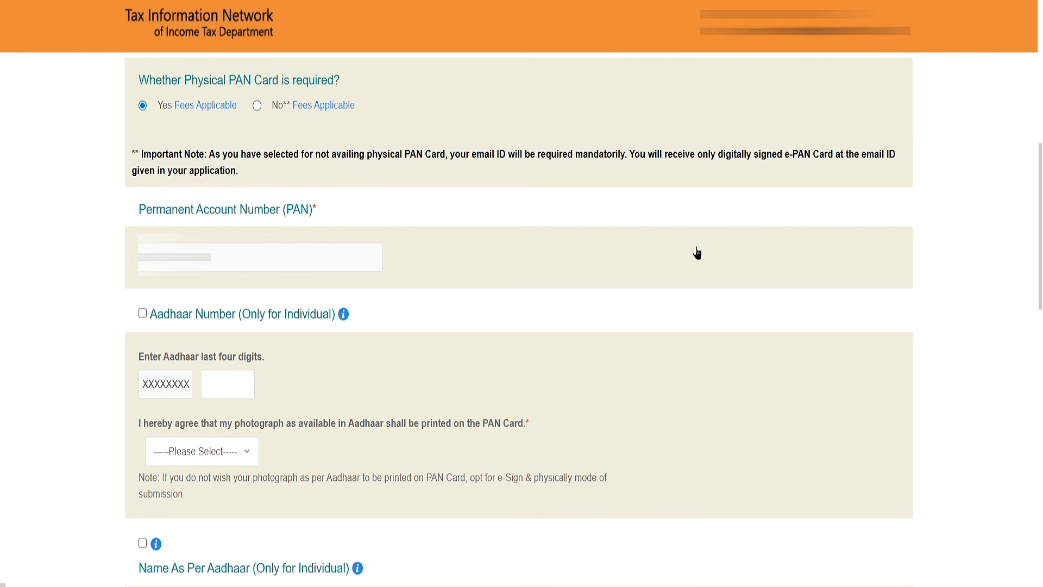
{"action": "mouse_move", "coordinate": [234, 105]}
{"action": "left_click_drag", "start_coordinate": [210, 361], "coordinate": [255, 356]}
{"action": "left_click", "coordinate": [226, 382]}
{"action": "left_click_drag", "start_coordinate": [226, 432], "coordinate": [378, 431]}
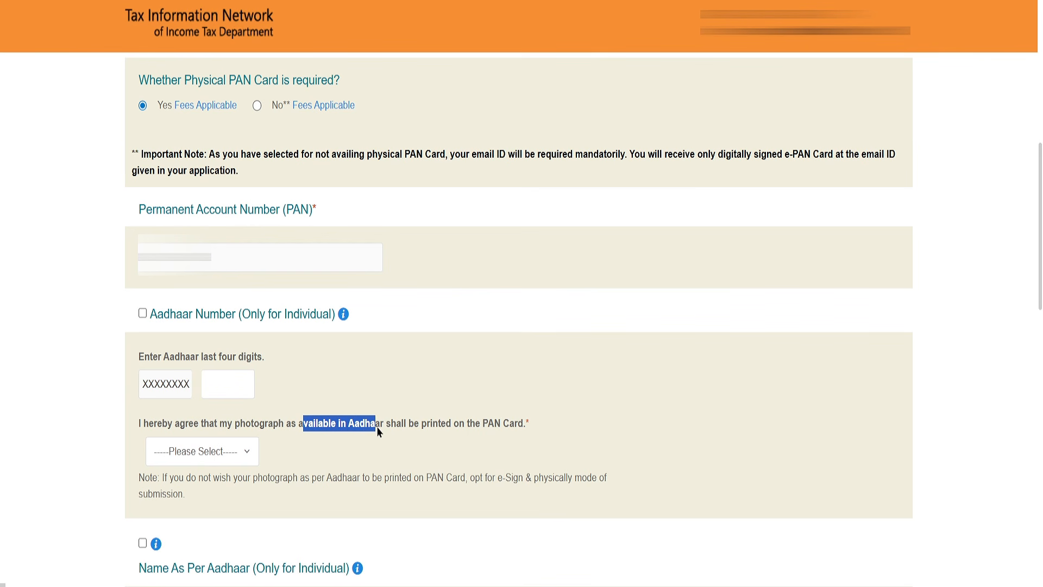
{"action": "left_click", "coordinate": [228, 457]}
{"action": "left_click", "coordinate": [202, 508]}
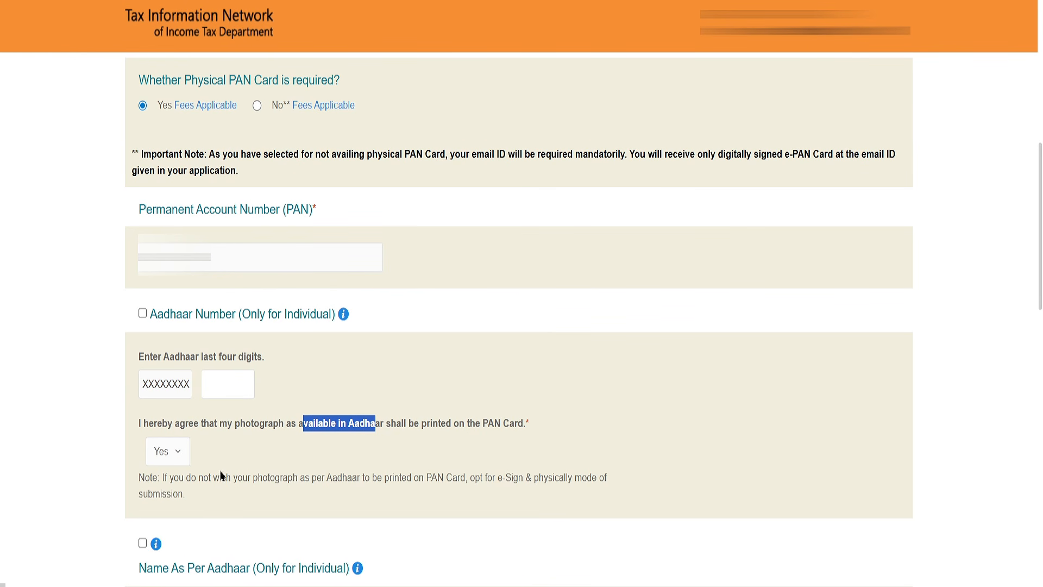
Mark the applicant's full name for correction and select the applicant's gender.
{"action": "scroll", "coordinate": [228, 416], "scroll_direction": "down", "scroll_amount": 9}
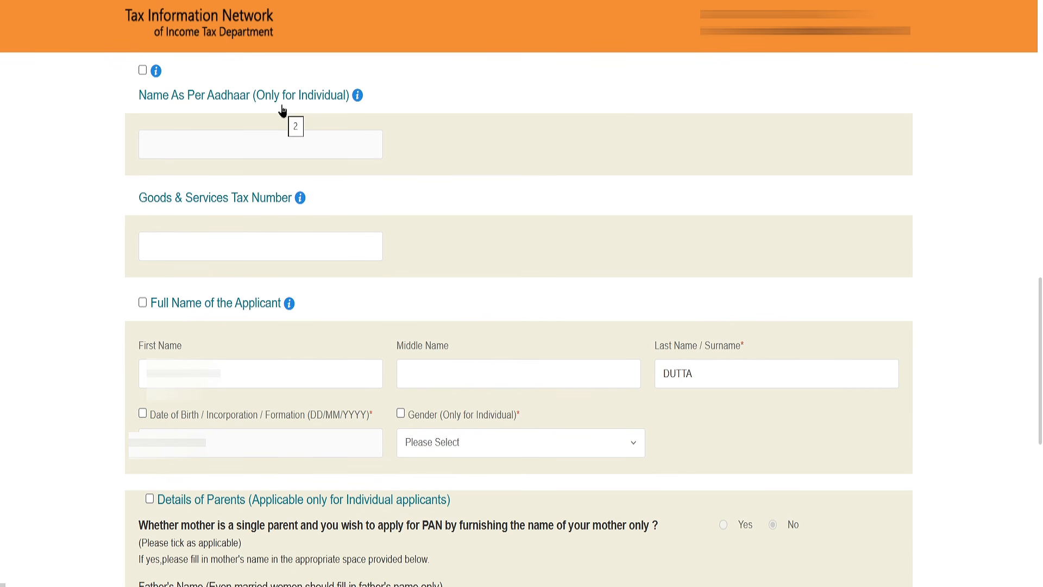
{"action": "left_click", "coordinate": [143, 71]}
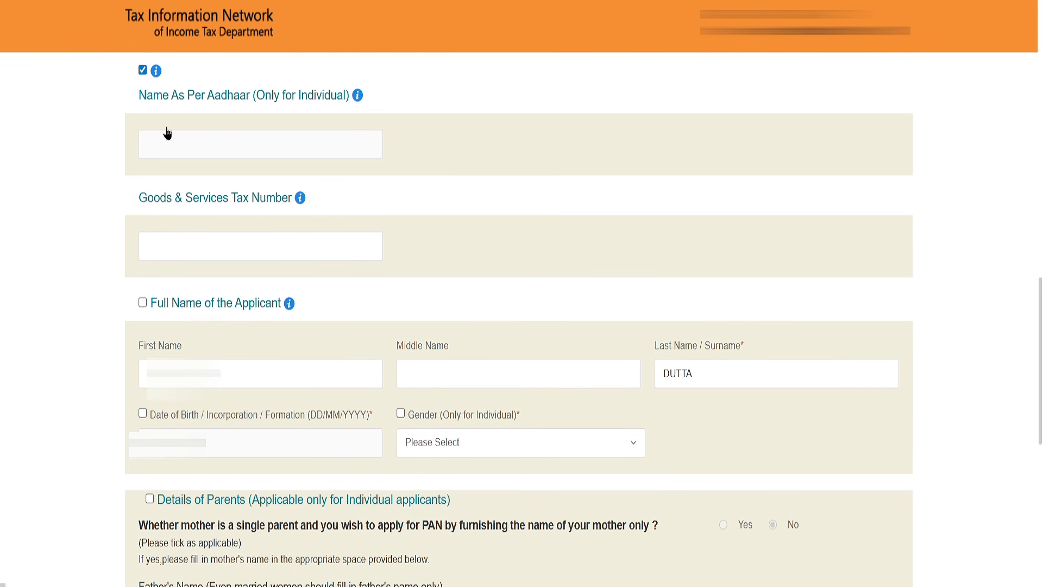
{"action": "left_click", "coordinate": [143, 71]}
{"action": "left_click", "coordinate": [143, 302]}
{"action": "left_click", "coordinate": [468, 451]}
{"action": "left_click", "coordinate": [452, 501]}
Go through the parents' details section and proceed to the contact and other details.
{"action": "scroll", "coordinate": [144, 426], "scroll_direction": "down", "scroll_amount": 6}
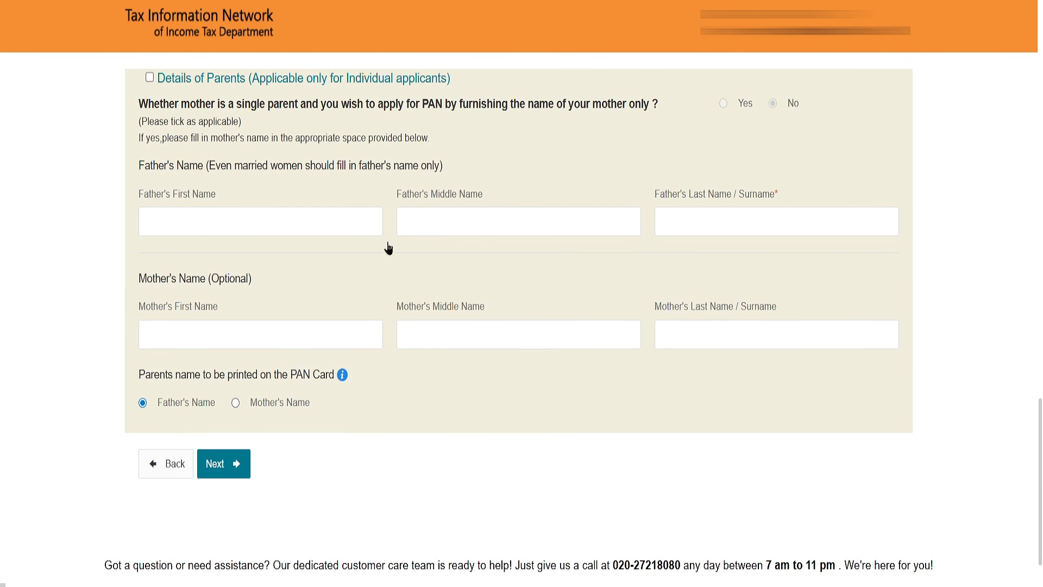
{"action": "left_click", "coordinate": [151, 79]}
{"action": "left_click", "coordinate": [210, 227]}
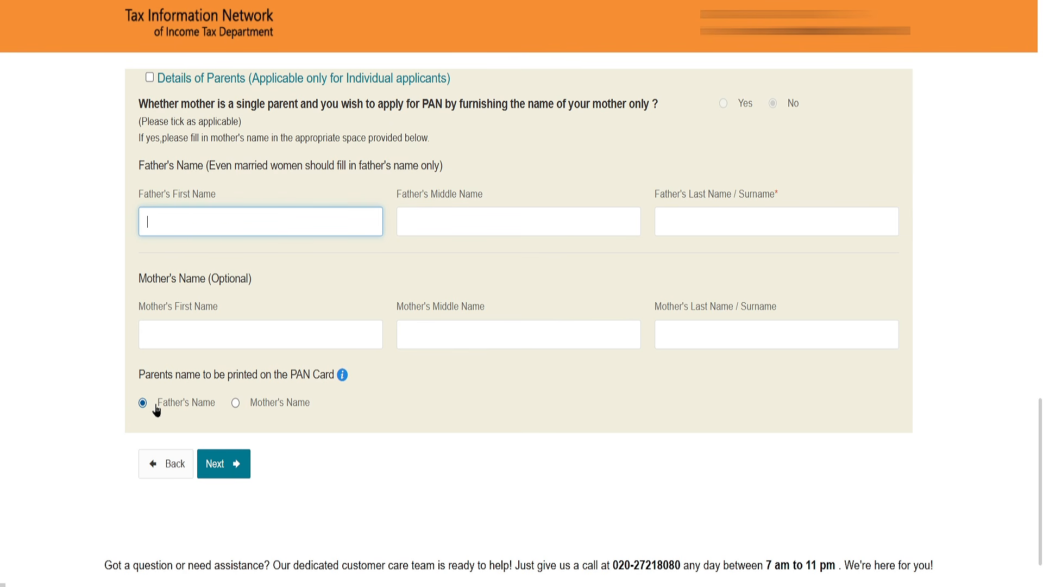
{"action": "left_click_drag", "start_coordinate": [208, 280], "coordinate": [265, 280]}
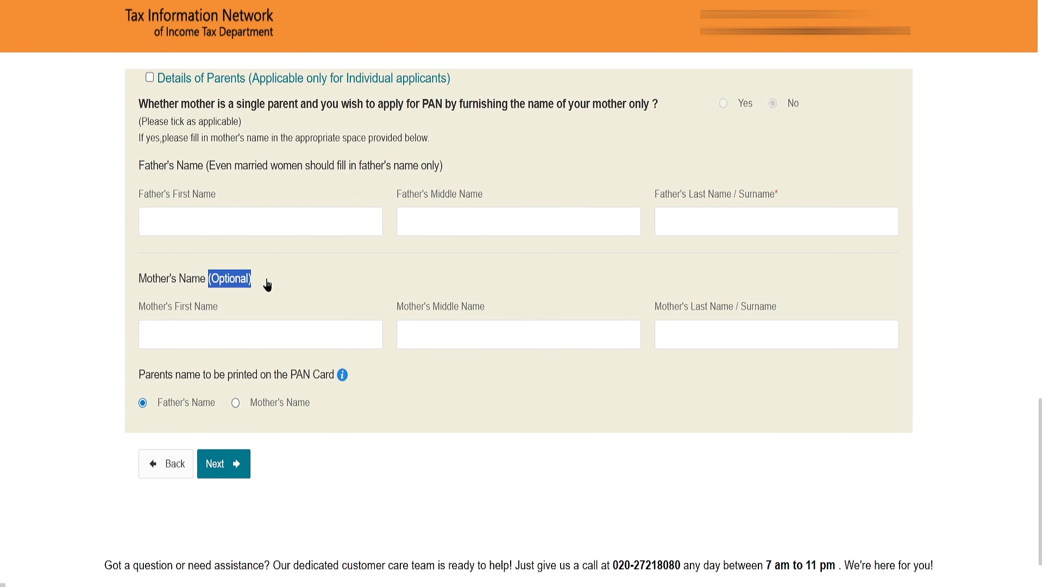
{"action": "left_click", "coordinate": [265, 280]}
{"action": "left_click", "coordinate": [258, 461]}
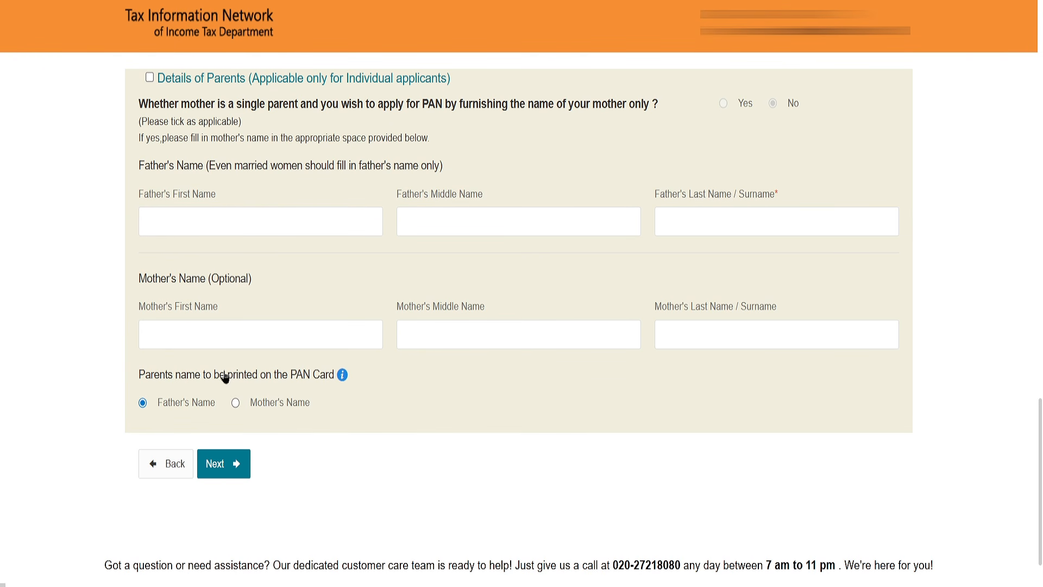
Set the required ISD country code in the contact details to INDIA (91) and go to the adjacent phone number field.
{"action": "scroll", "coordinate": [622, 229], "scroll_direction": "down", "scroll_amount": 3}
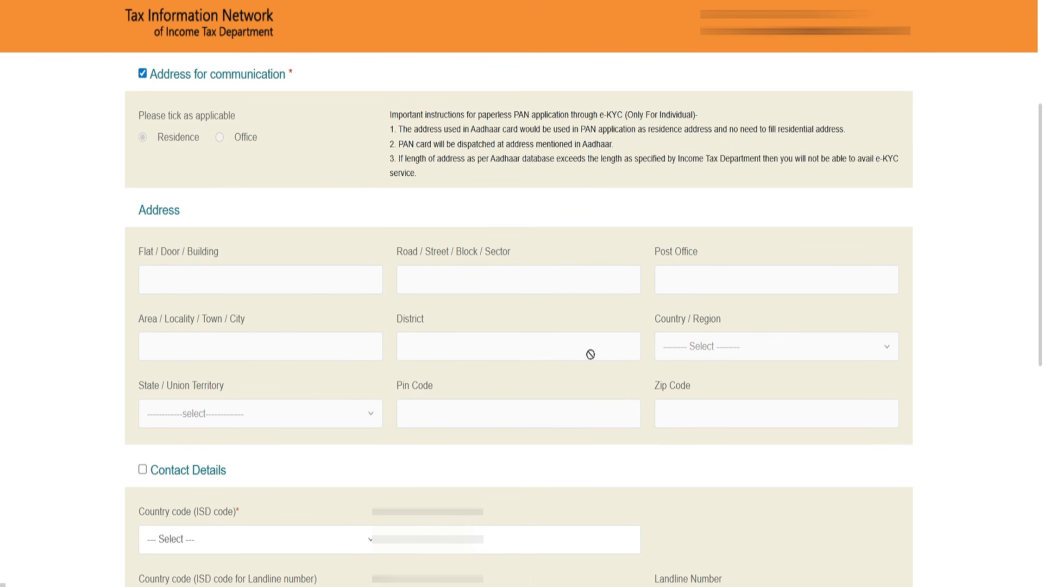
{"action": "left_click", "coordinate": [224, 537]}
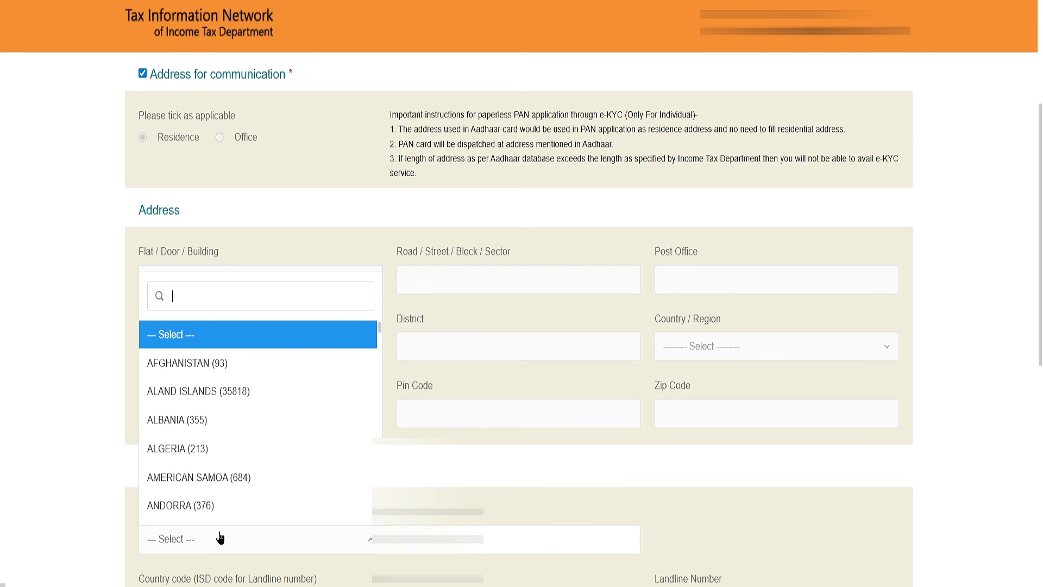
{"action": "type", "text": "IN"}
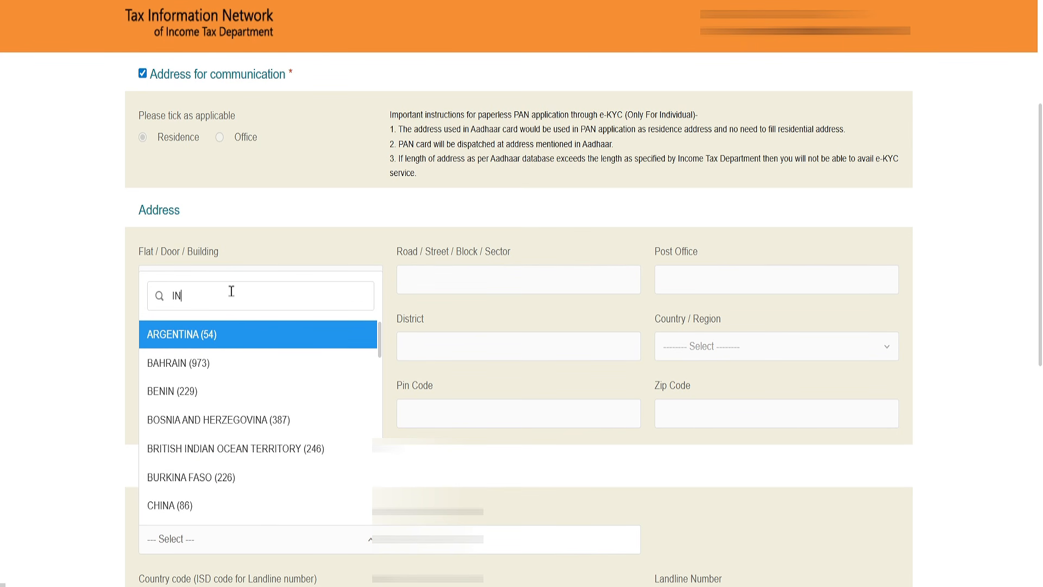
{"action": "type", "text": "D"}
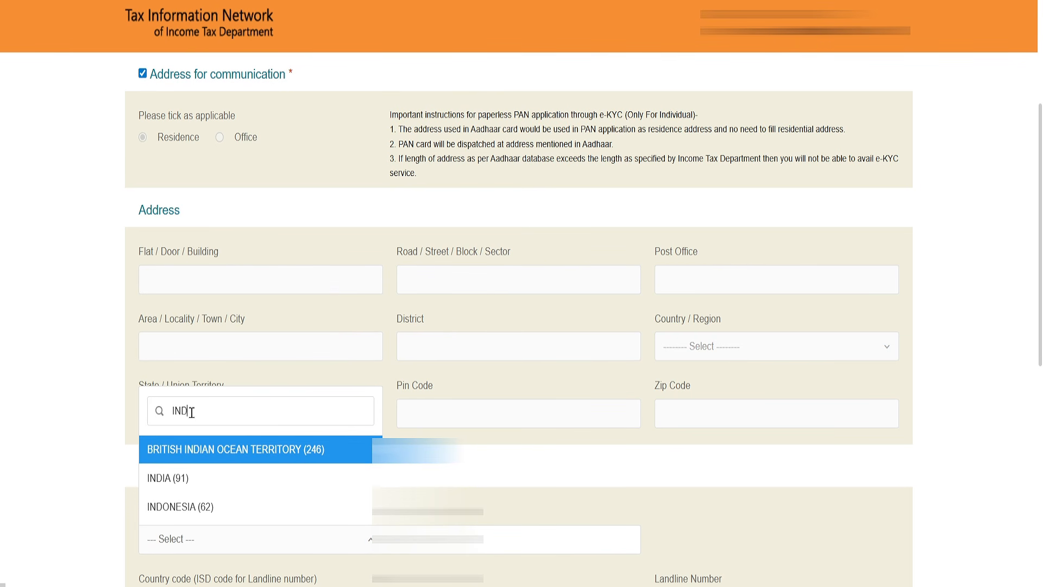
{"action": "left_click", "coordinate": [168, 479]}
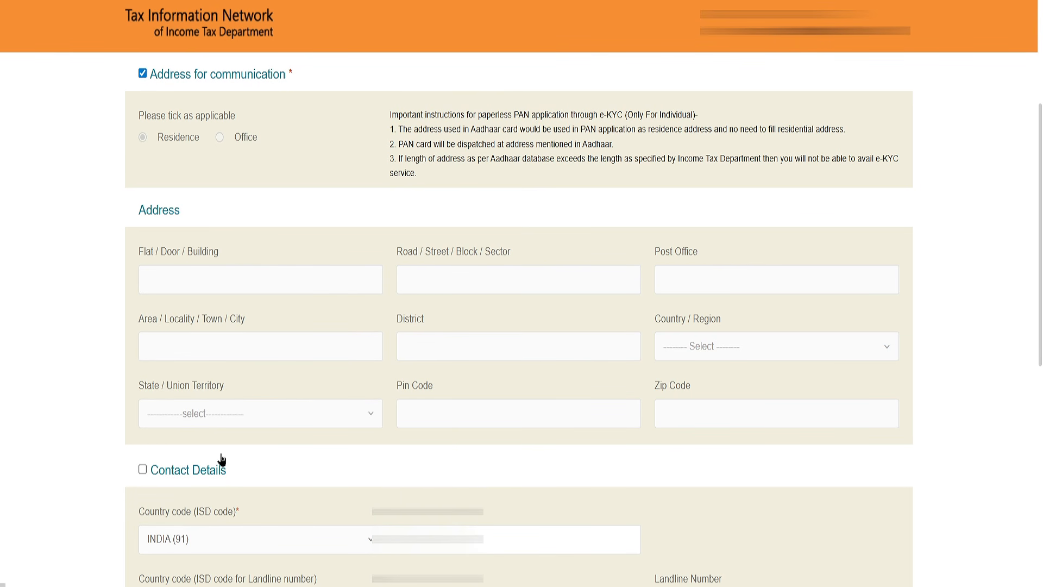
{"action": "left_click", "coordinate": [467, 539]}
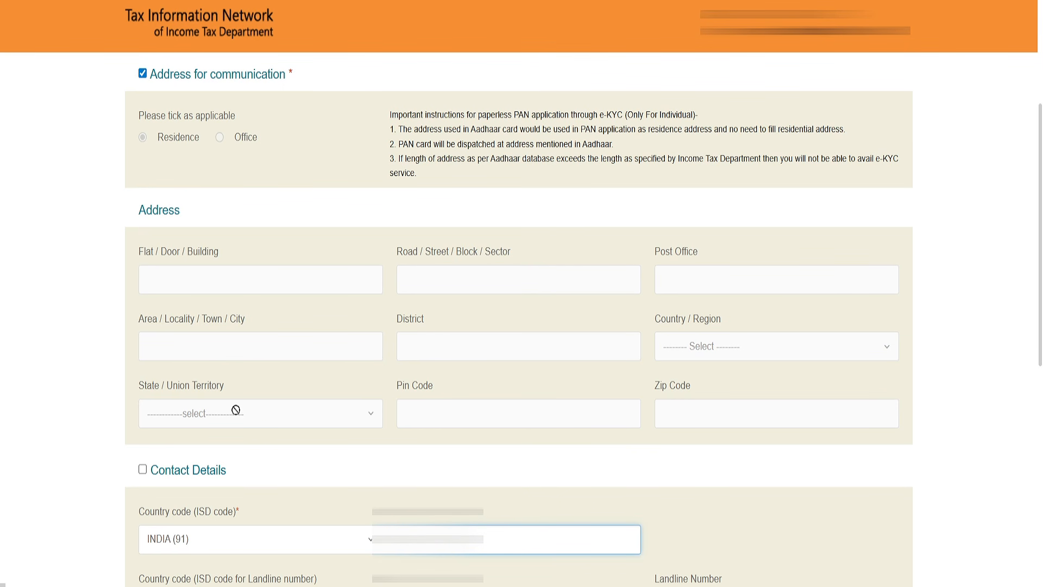
Check the email, passport and taxpayer identification fields, and continue to the document details.
{"action": "scroll", "coordinate": [875, 268], "scroll_direction": "down", "scroll_amount": 9}
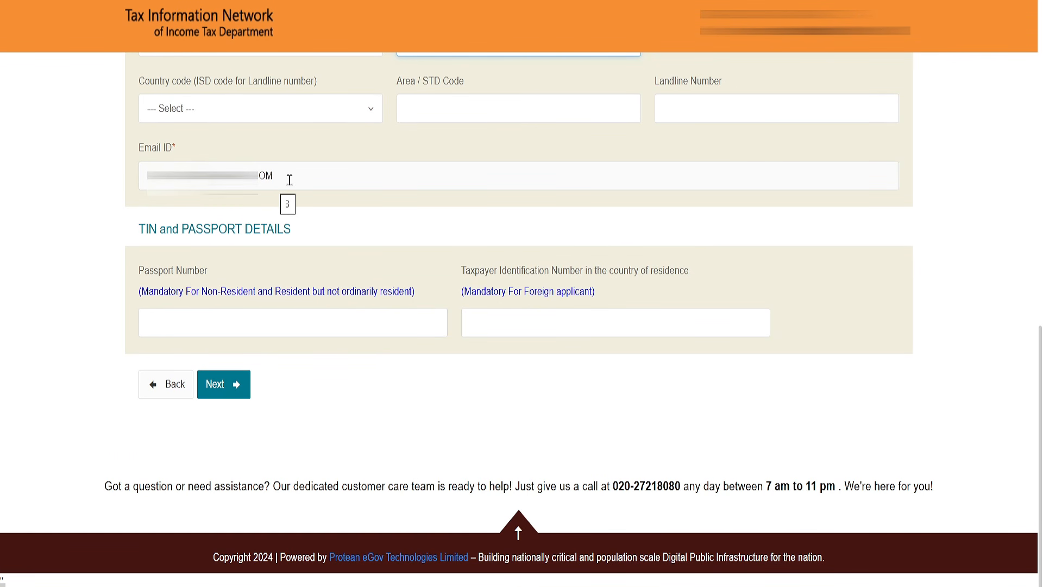
{"action": "left_click_drag", "start_coordinate": [290, 180], "coordinate": [133, 179]}
{"action": "left_click", "coordinate": [134, 179]}
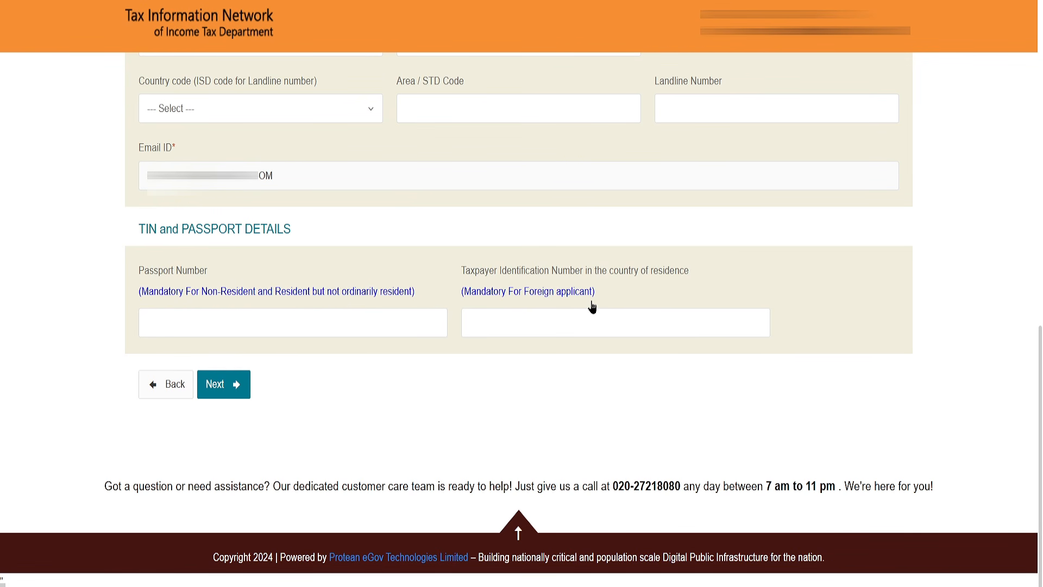
{"action": "left_click_drag", "start_coordinate": [592, 304], "coordinate": [513, 305]}
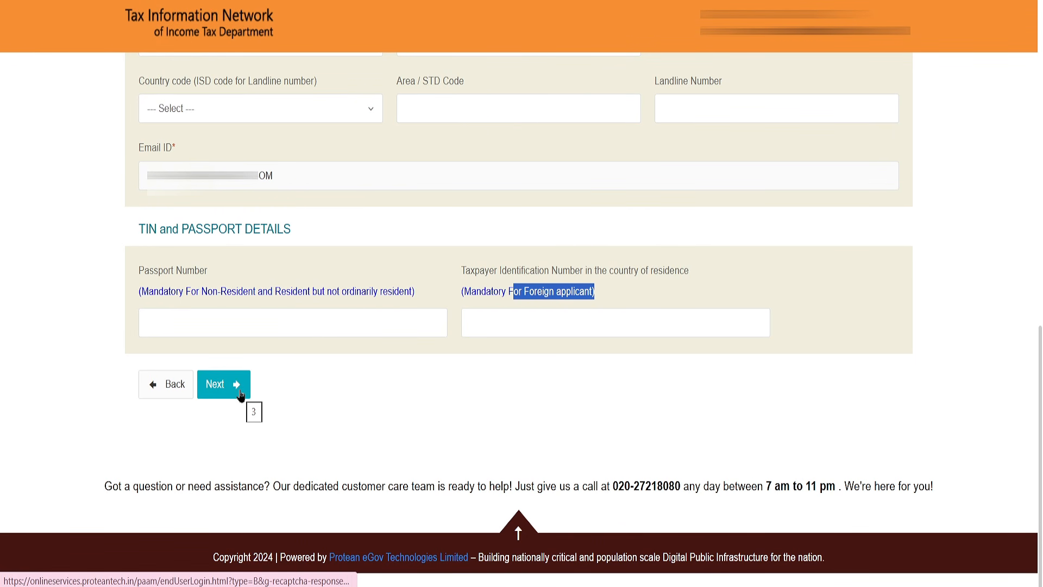
{"action": "left_click", "coordinate": [224, 385]}
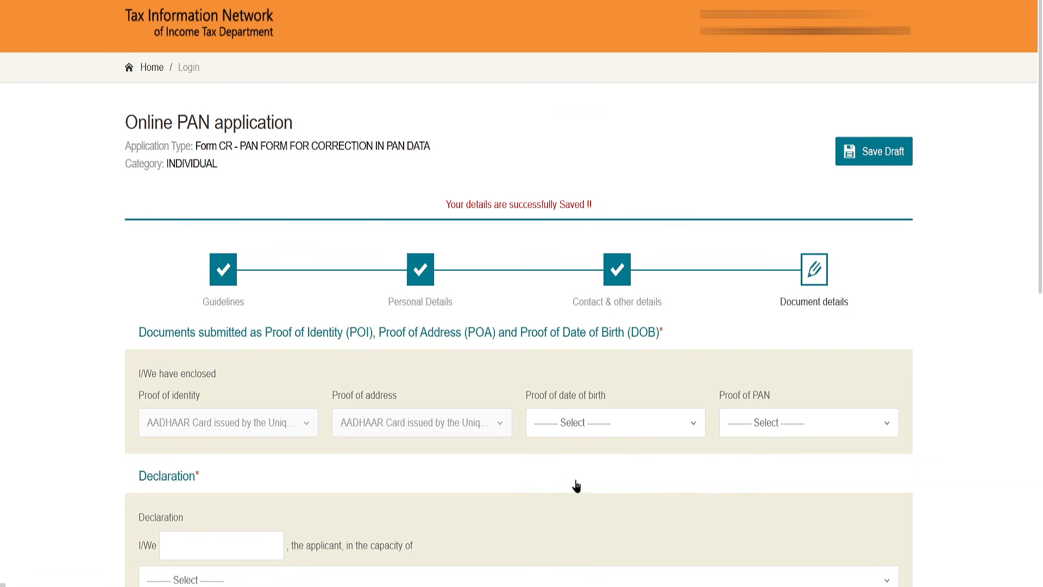
Examine the documents accepted as proof of date of birth without choosing one.
{"action": "left_click", "coordinate": [568, 425]}
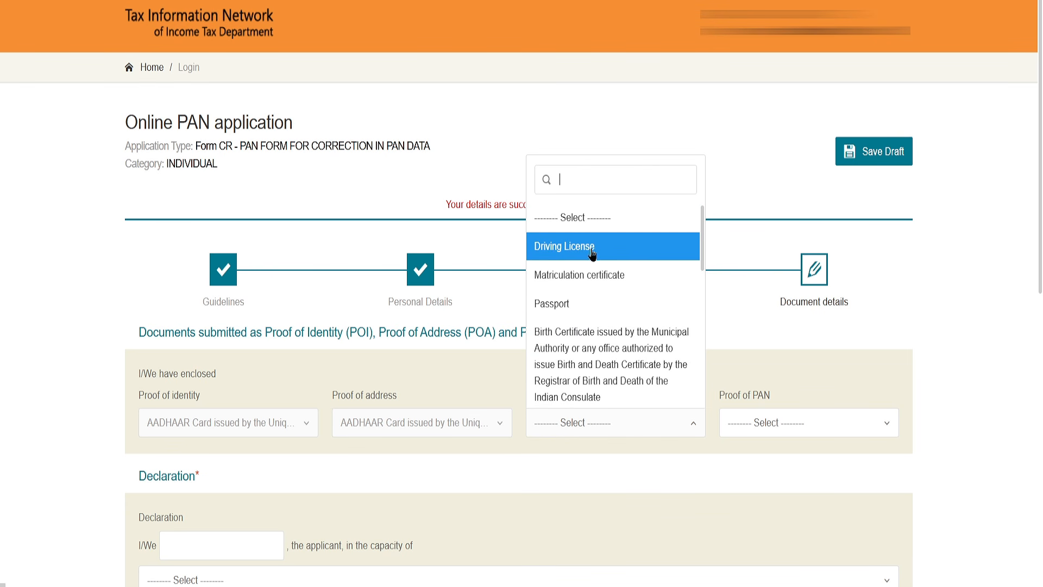
{"action": "scroll", "coordinate": [581, 282], "scroll_direction": "down", "scroll_amount": 5}
{"action": "scroll", "coordinate": [620, 308], "scroll_direction": "up", "scroll_amount": 3}
{"action": "scroll", "coordinate": [620, 308], "scroll_direction": "up", "scroll_amount": 3}
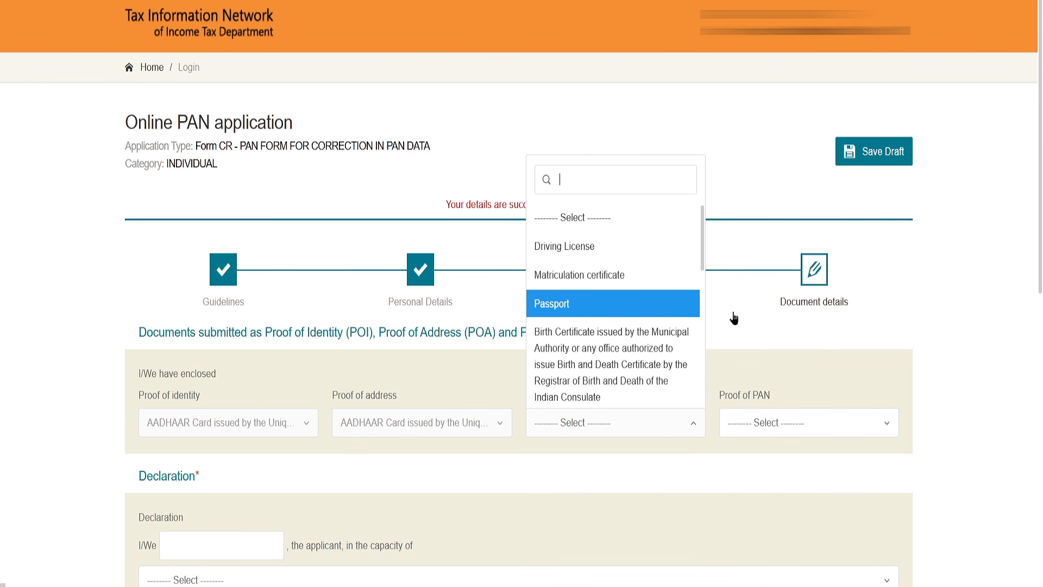
{"action": "left_click", "coordinate": [734, 319]}
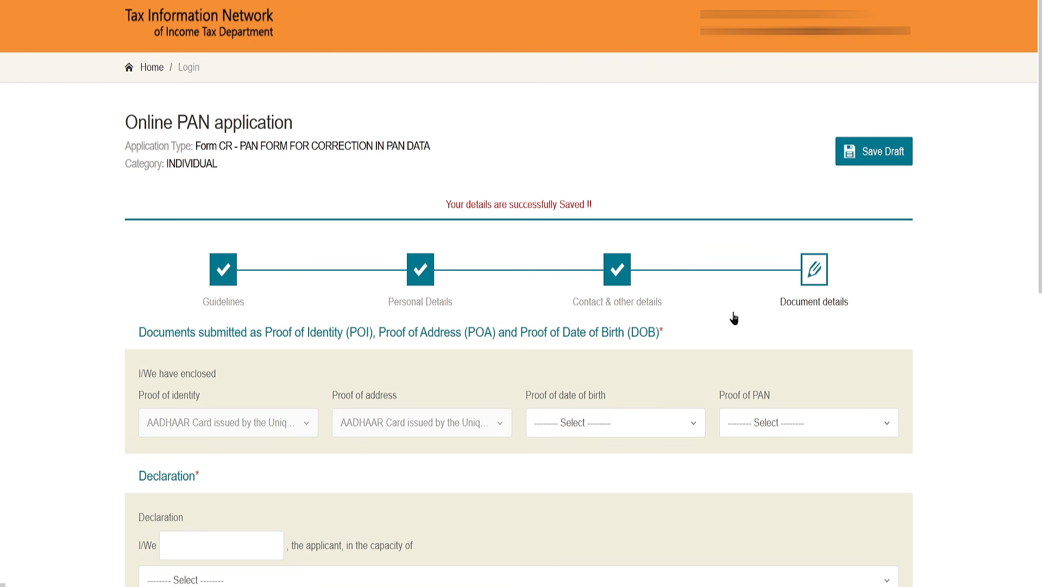
Select Elector's photo identity card as proof of date of birth and No Document as proof of PAN.
{"action": "left_click", "coordinate": [595, 426]}
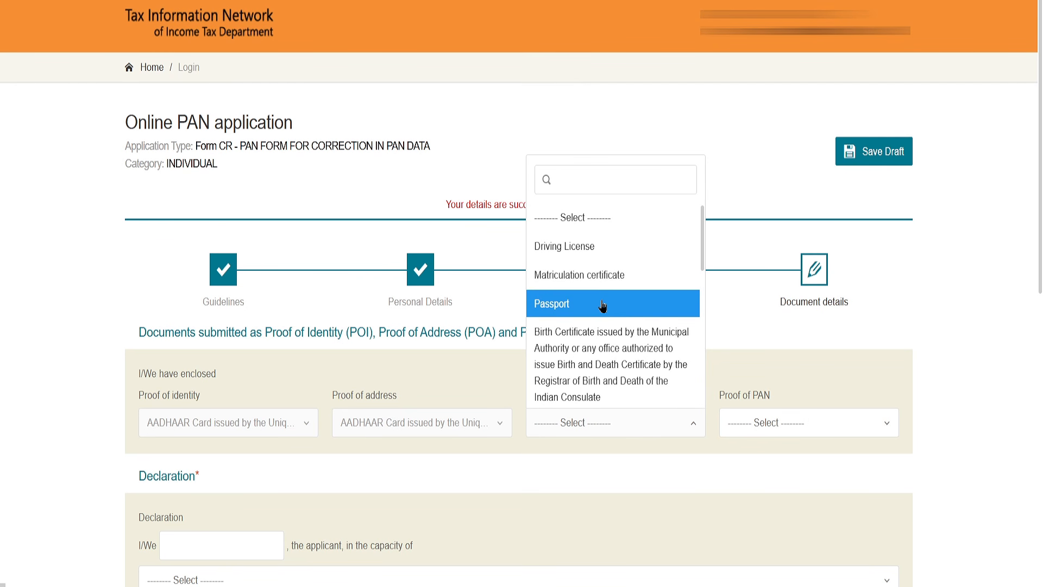
{"action": "scroll", "coordinate": [625, 363], "scroll_direction": "down", "scroll_amount": 3}
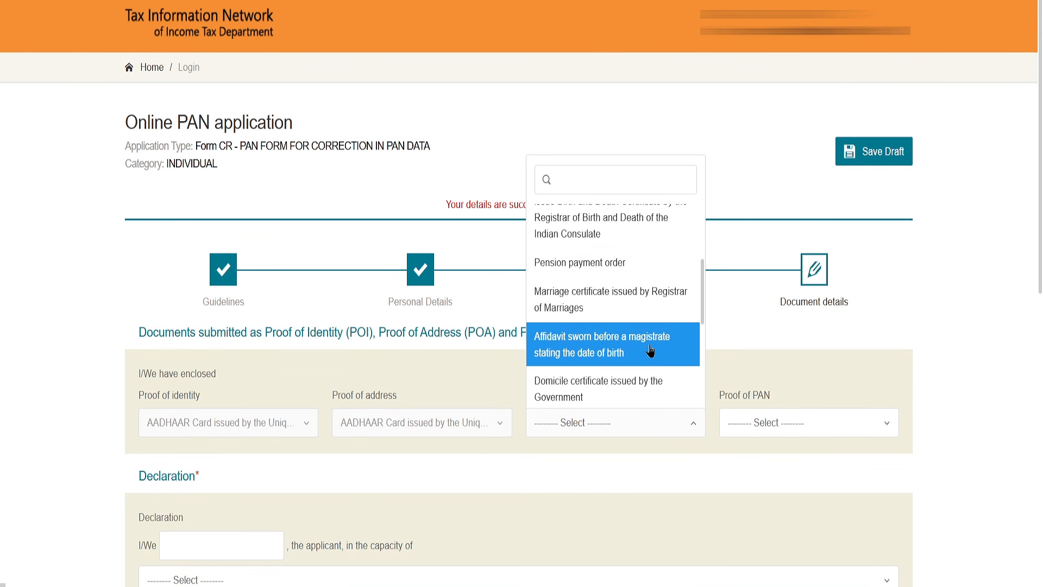
{"action": "scroll", "coordinate": [645, 340], "scroll_direction": "down", "scroll_amount": 2}
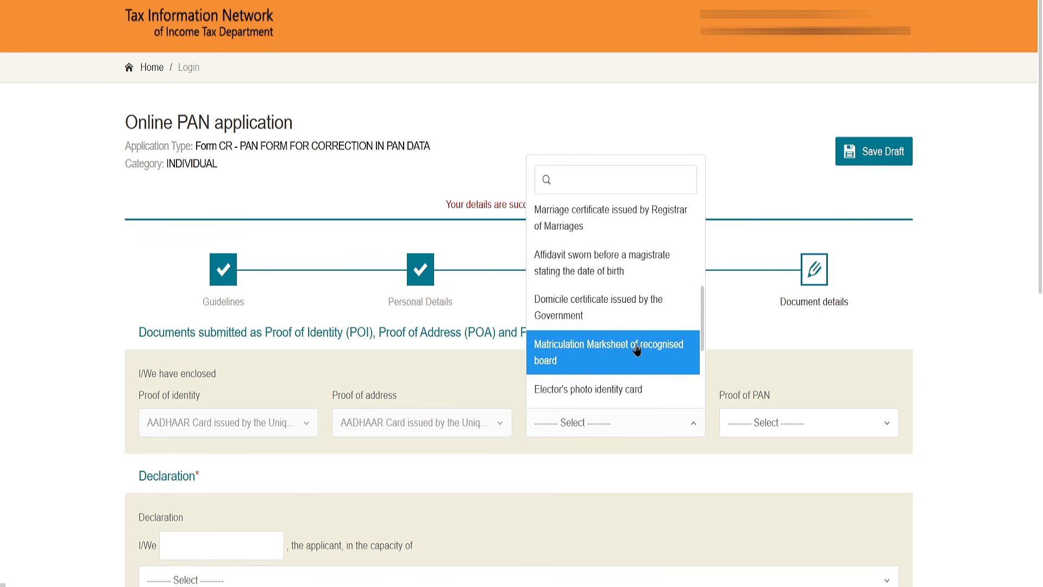
{"action": "scroll", "coordinate": [637, 350], "scroll_direction": "down", "scroll_amount": 2}
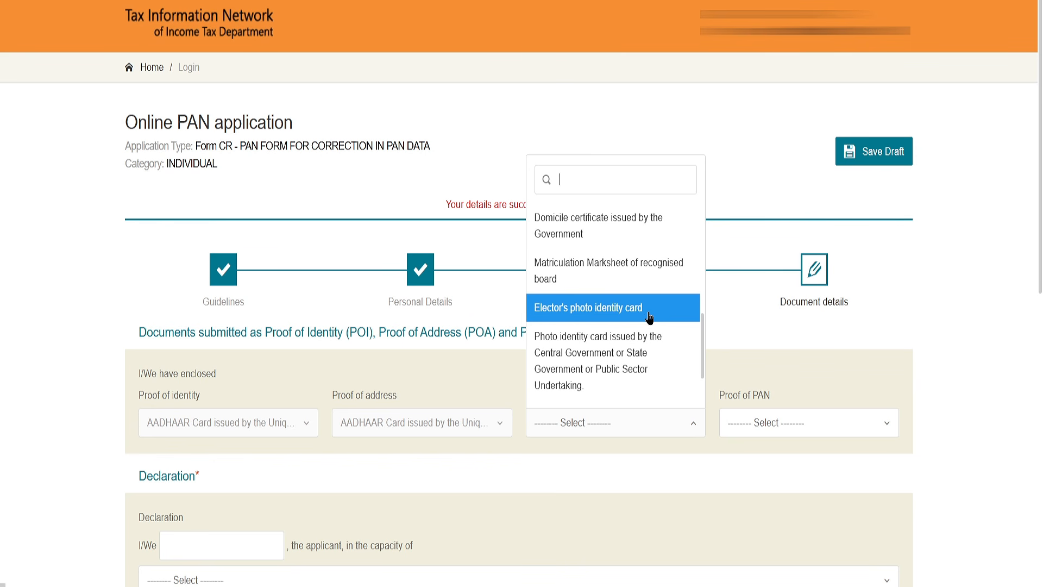
{"action": "scroll", "coordinate": [622, 332], "scroll_direction": "down", "scroll_amount": 2}
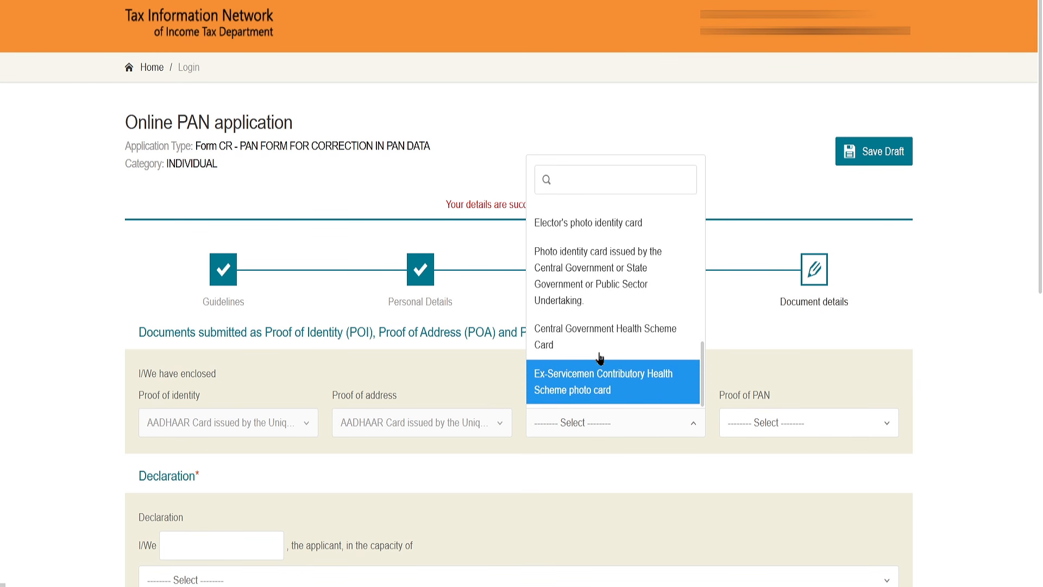
{"action": "scroll", "coordinate": [619, 318], "scroll_direction": "up", "scroll_amount": 3}
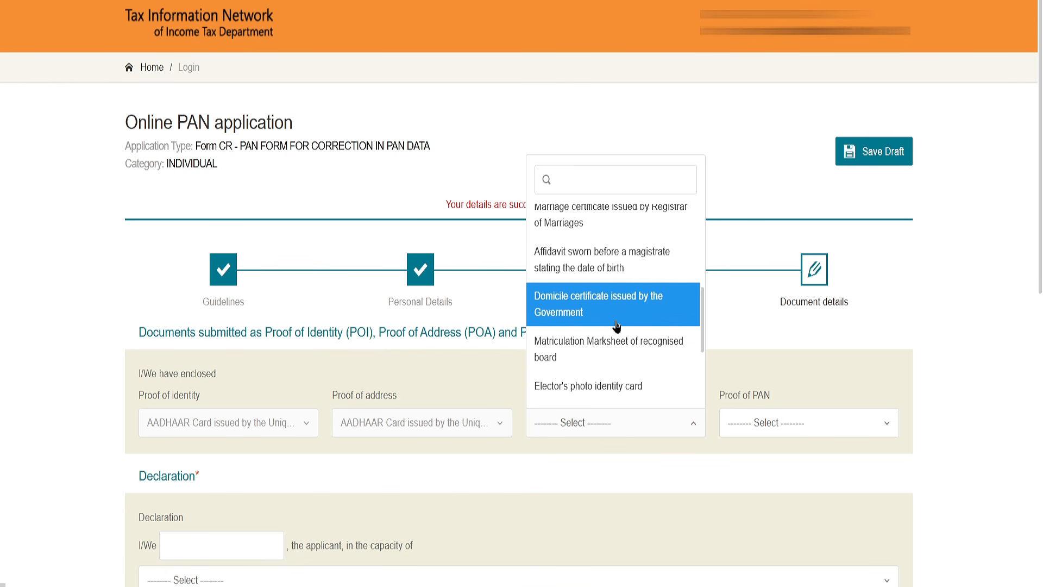
{"action": "scroll", "coordinate": [618, 324], "scroll_direction": "down", "scroll_amount": 3}
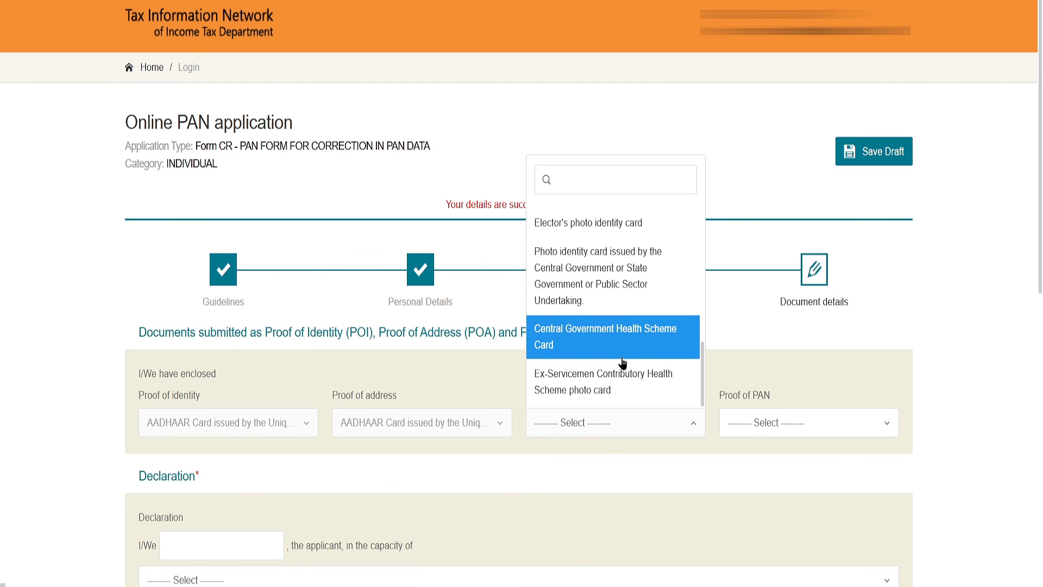
{"action": "scroll", "coordinate": [613, 353], "scroll_direction": "up", "scroll_amount": 3}
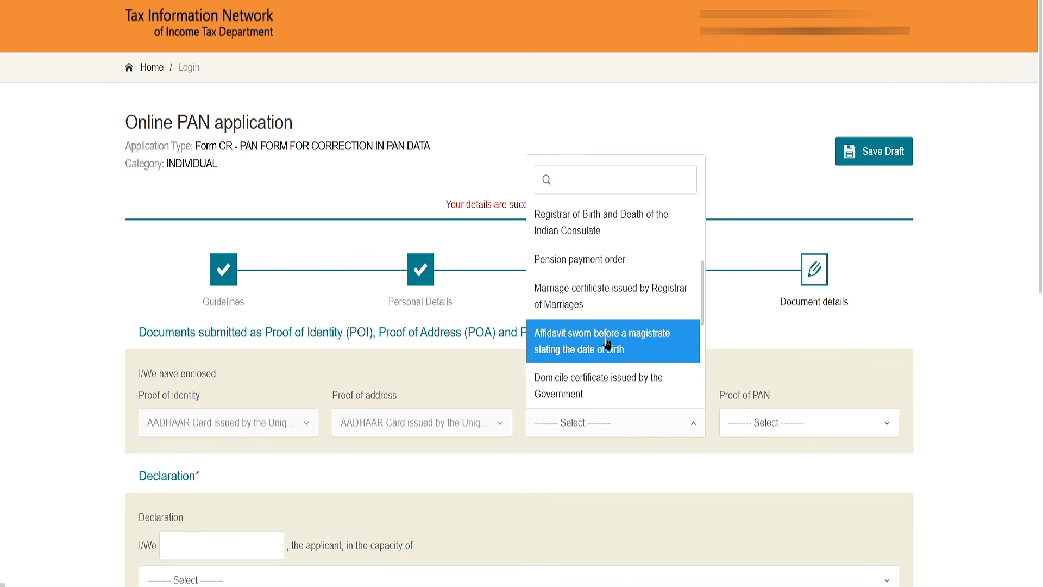
{"action": "left_click", "coordinate": [601, 385]}
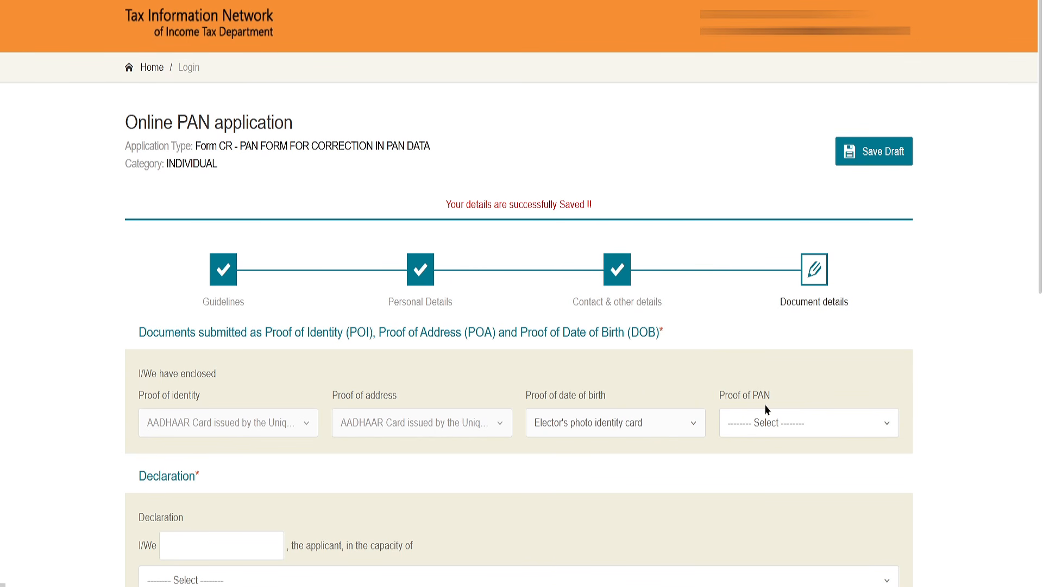
{"action": "left_click", "coordinate": [765, 435]}
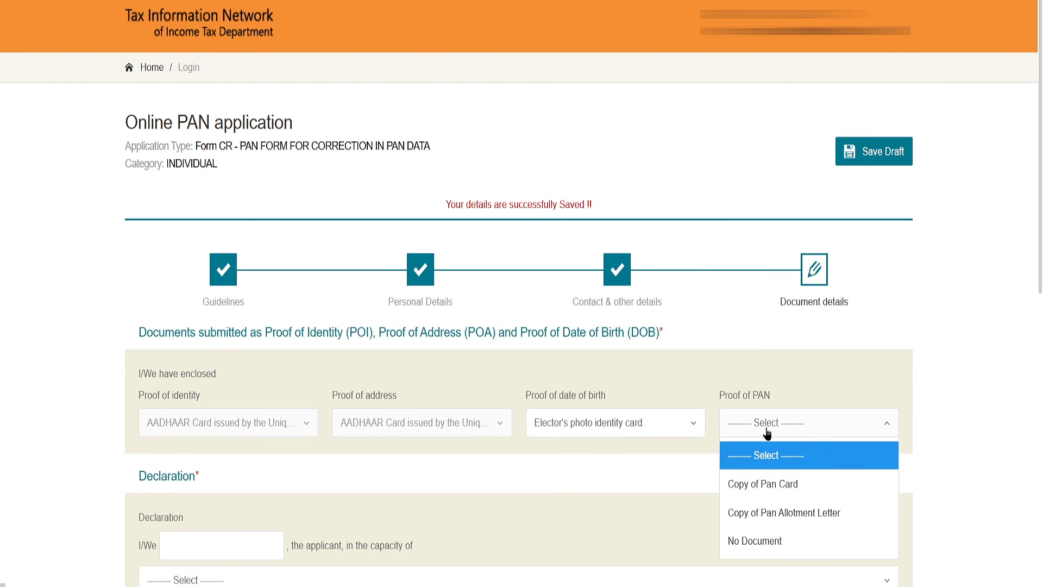
{"action": "left_click", "coordinate": [770, 543]}
Fill in the declaration with the applicant's name, the capacity Self and 1 enclosed document.
{"action": "left_click", "coordinate": [189, 553]}
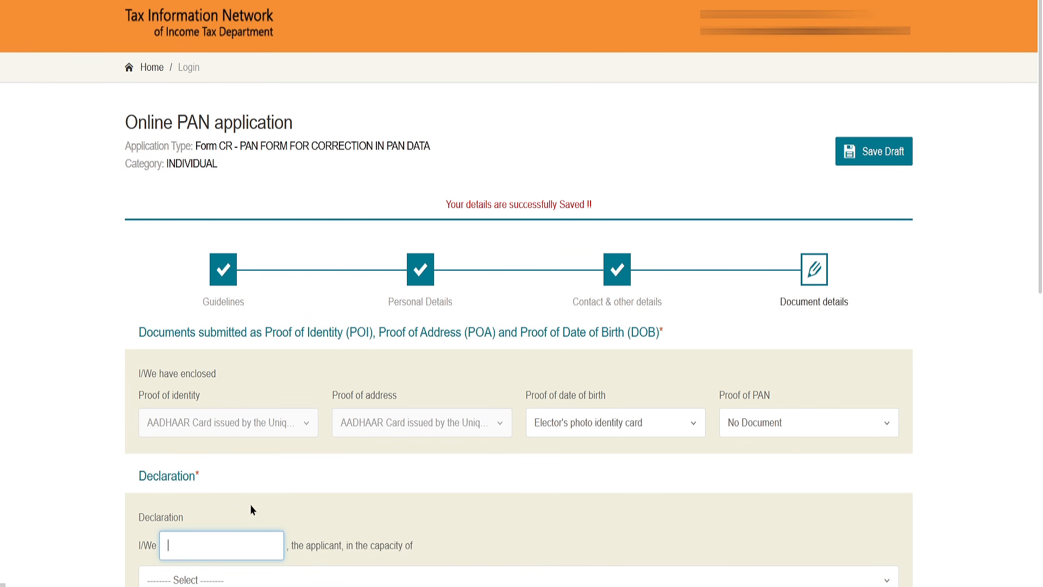
{"action": "left_click", "coordinate": [216, 173]}
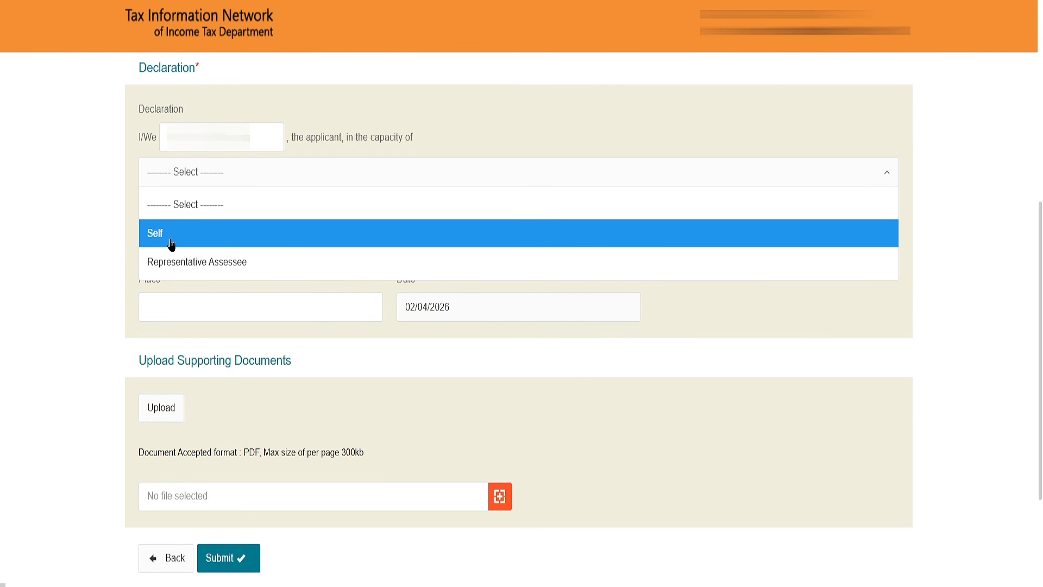
{"action": "left_click", "coordinate": [170, 241]}
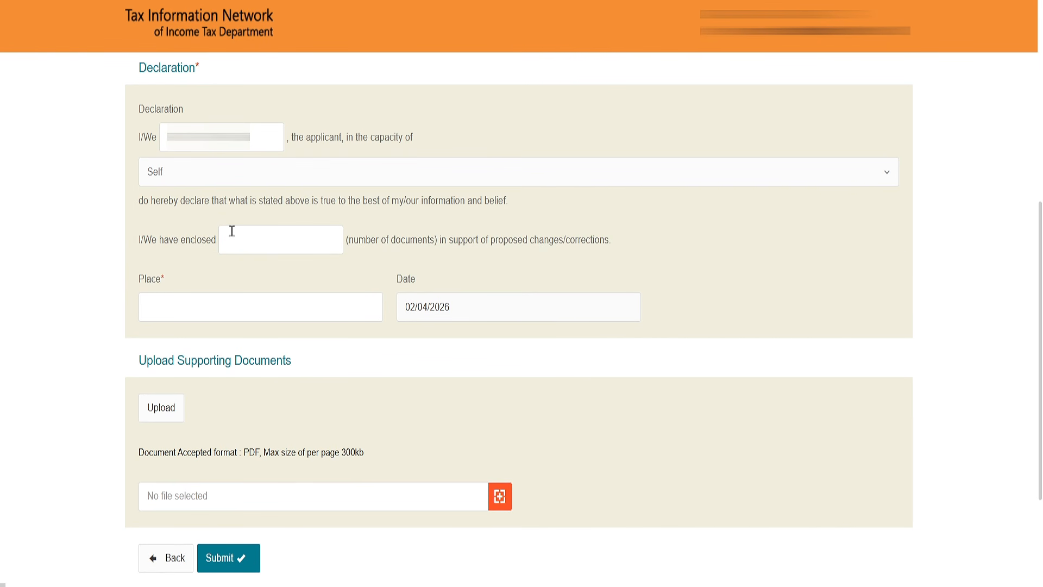
{"action": "left_click", "coordinate": [260, 243]}
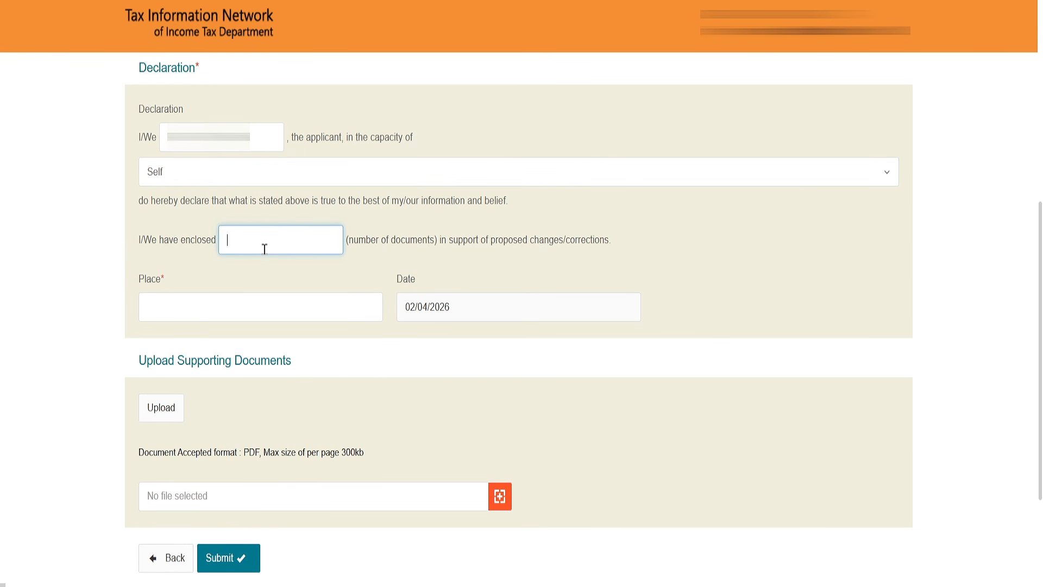
{"action": "type", "text": "1"}
Enter BARDHAMAN as the declaration place, upload TT.pdf as the supporting document and submit the form.
{"action": "left_click", "coordinate": [204, 308]}
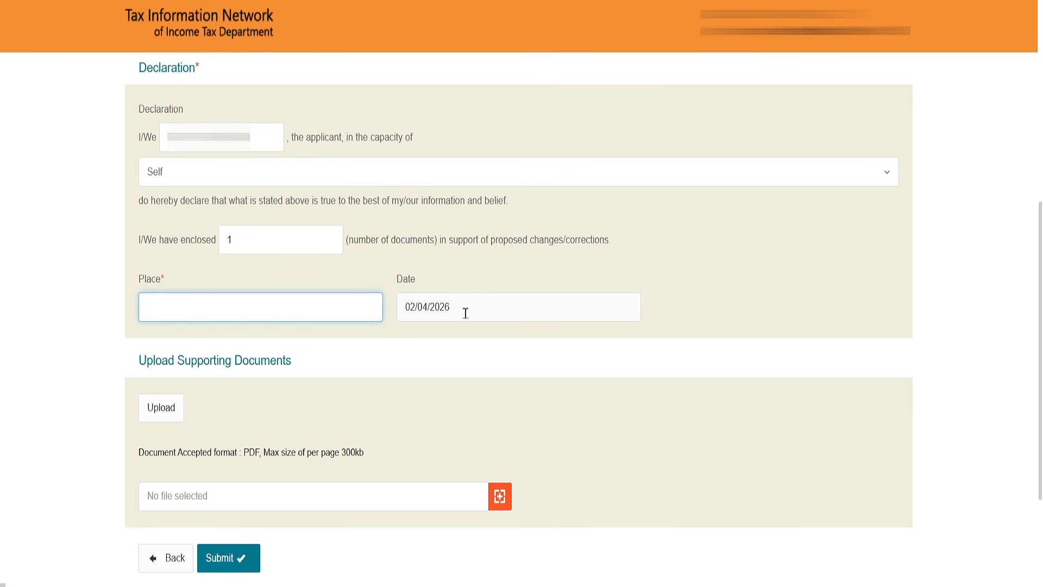
{"action": "left_click_drag", "start_coordinate": [466, 310], "coordinate": [401, 310]}
{"action": "left_click", "coordinate": [401, 311]}
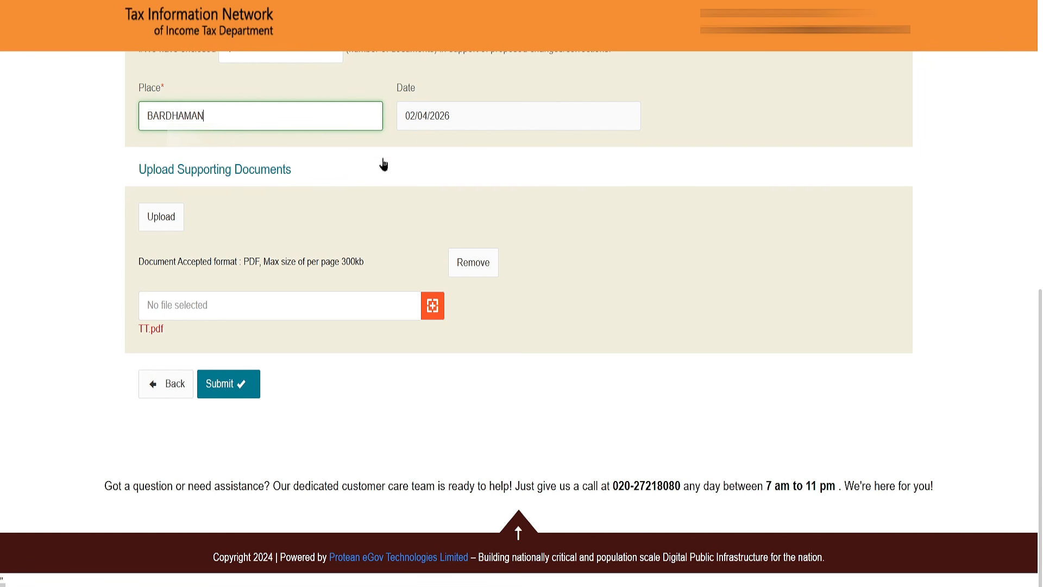
{"action": "left_click", "coordinate": [241, 392]}
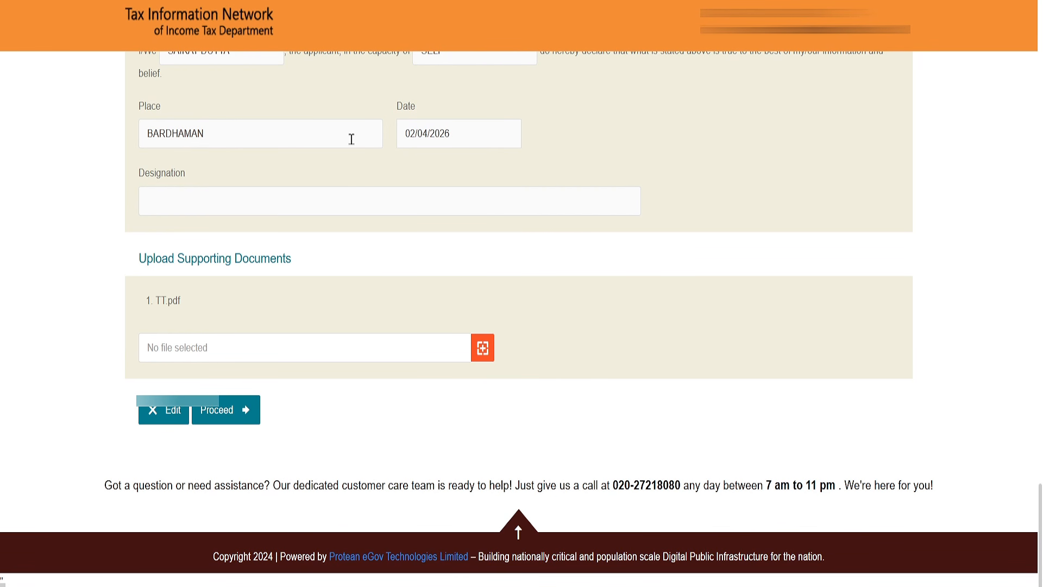
Review the declaration and the Designation field in the application summary, and proceed to the payment page.
{"action": "left_click", "coordinate": [167, 193]}
{"action": "left_click_drag", "start_coordinate": [139, 176], "coordinate": [200, 179]}
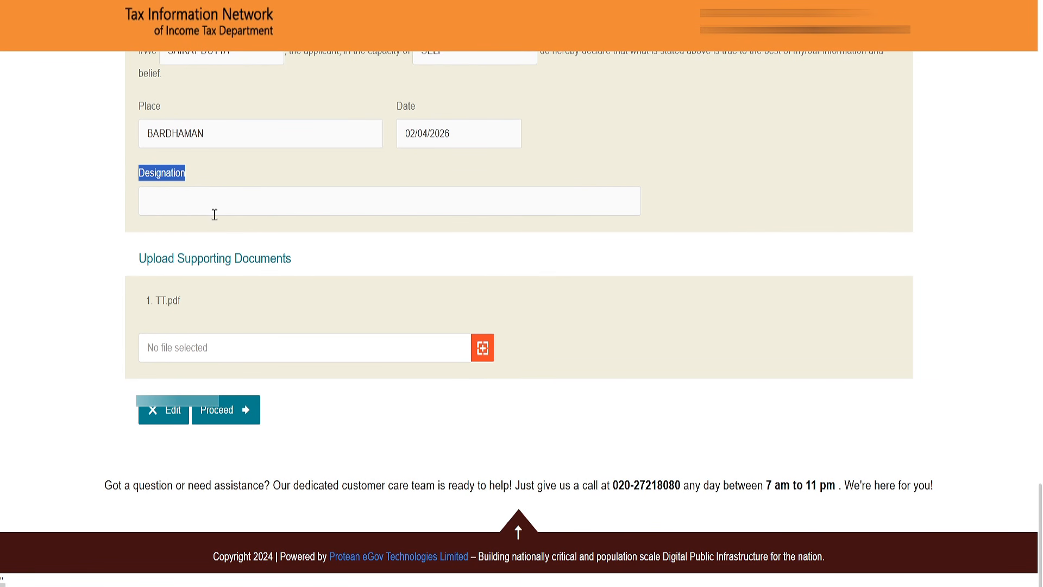
{"action": "left_click", "coordinate": [226, 428]}
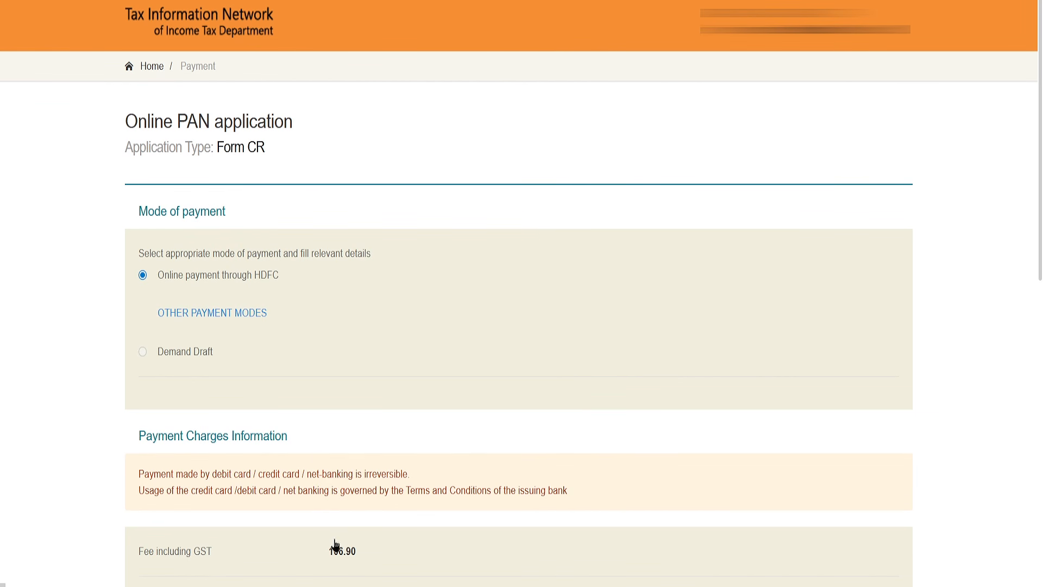
Check the fee including GST, agree to the terms of service and proceed with online payment through HDFC.
{"action": "left_click_drag", "start_coordinate": [338, 556], "coordinate": [361, 559]}
{"action": "scroll", "coordinate": [350, 201], "scroll_direction": "down", "scroll_amount": 20}
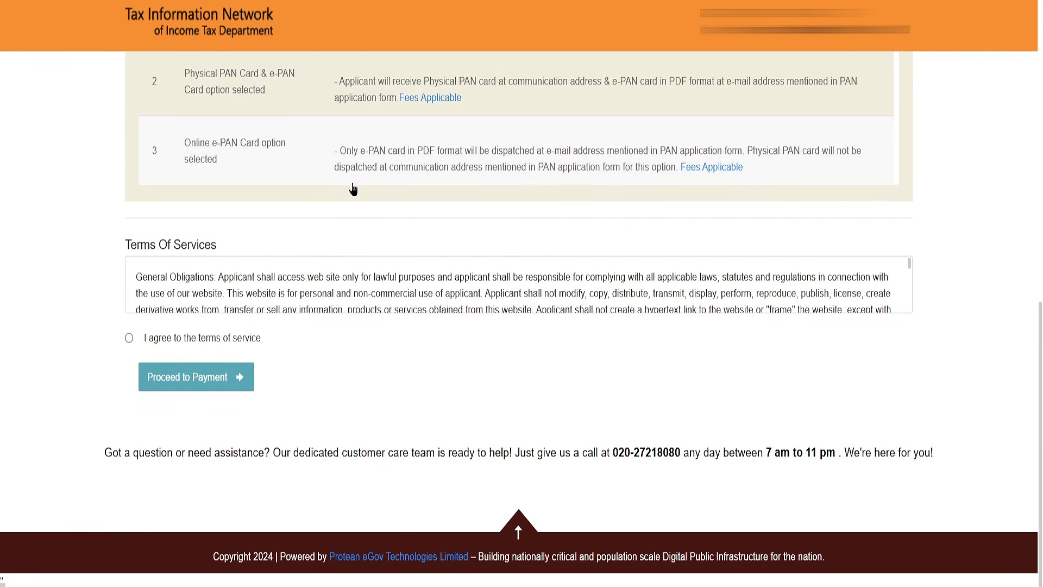
{"action": "left_click", "coordinate": [129, 338]}
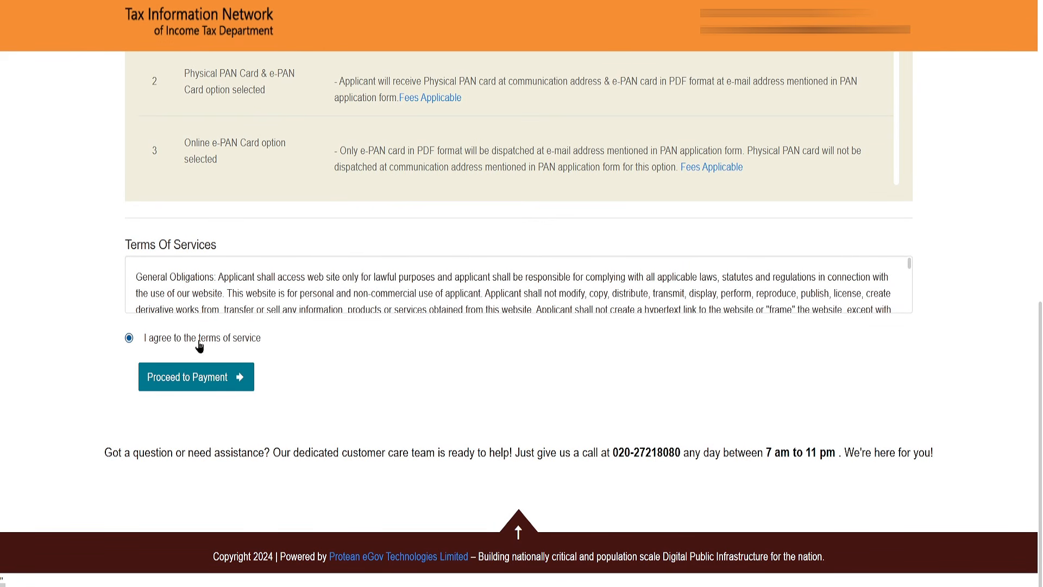
{"action": "left_click", "coordinate": [201, 389]}
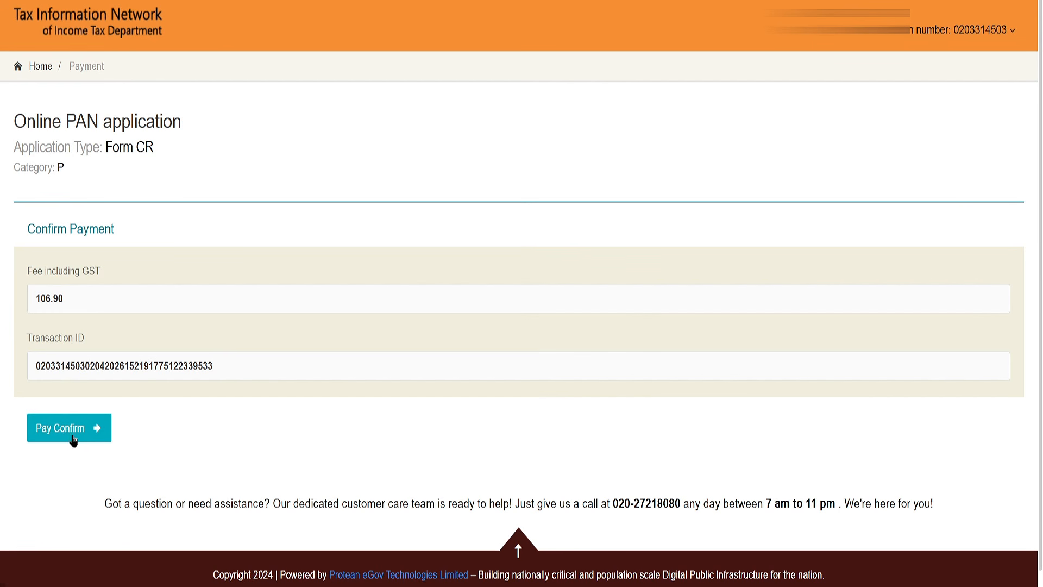
Confirm the payment, choose UPI as the payment method and generate a QR code for paying the fee.
{"action": "left_click", "coordinate": [66, 429]}
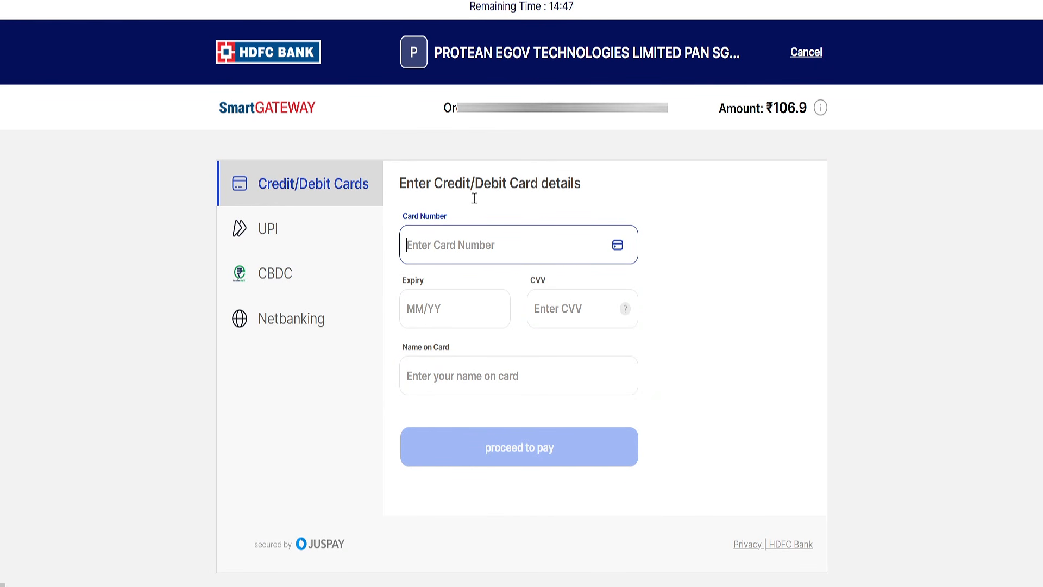
{"action": "left_click", "coordinate": [281, 235]}
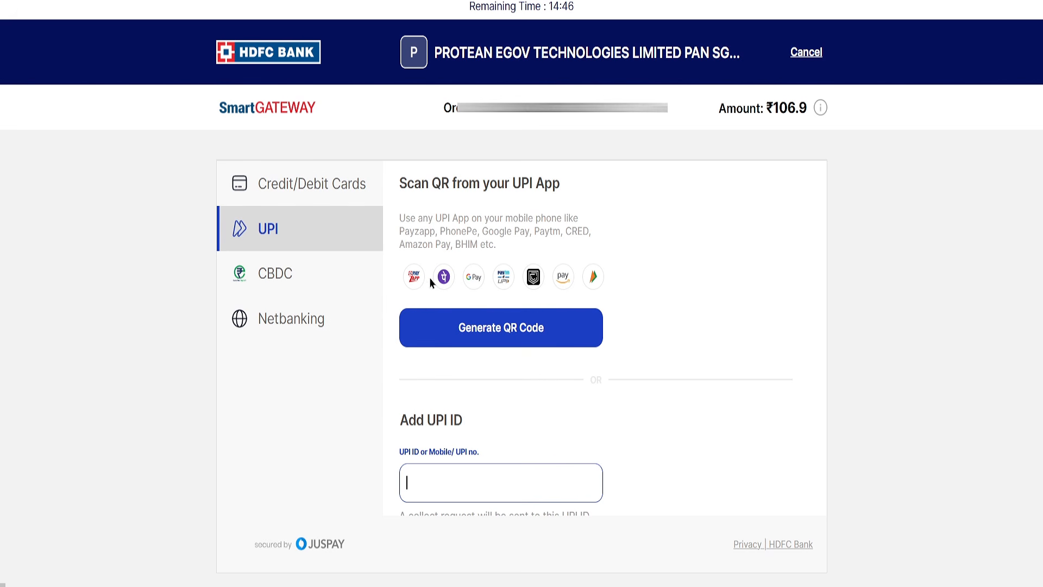
{"action": "left_click", "coordinate": [518, 335]}
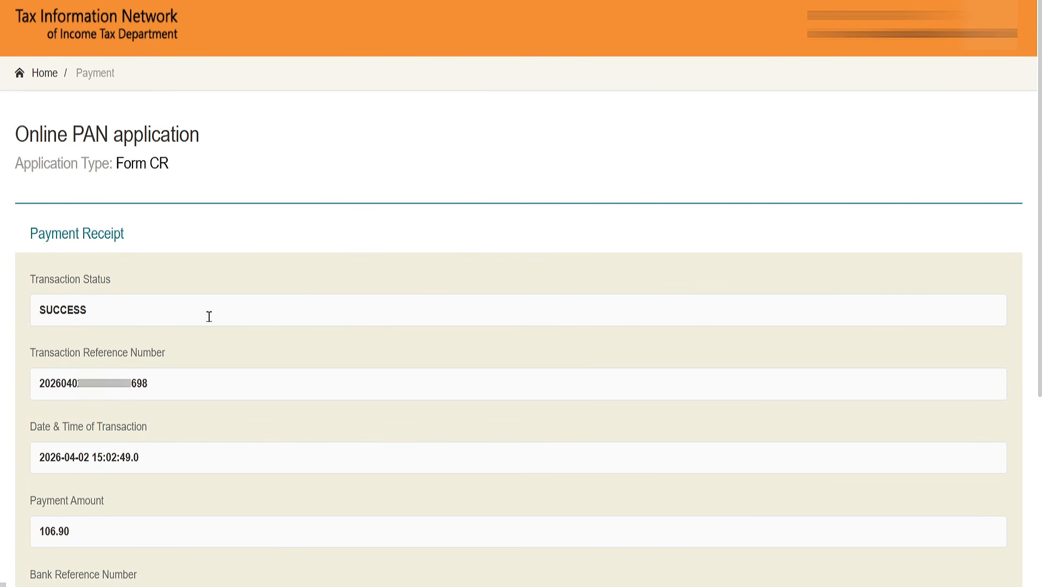
Continue from the payment receipt to Aadhaar authentication and give consent to use the Aadhaar details for e-Signing.
{"action": "scroll", "coordinate": [209, 316], "scroll_direction": "down", "scroll_amount": 5}
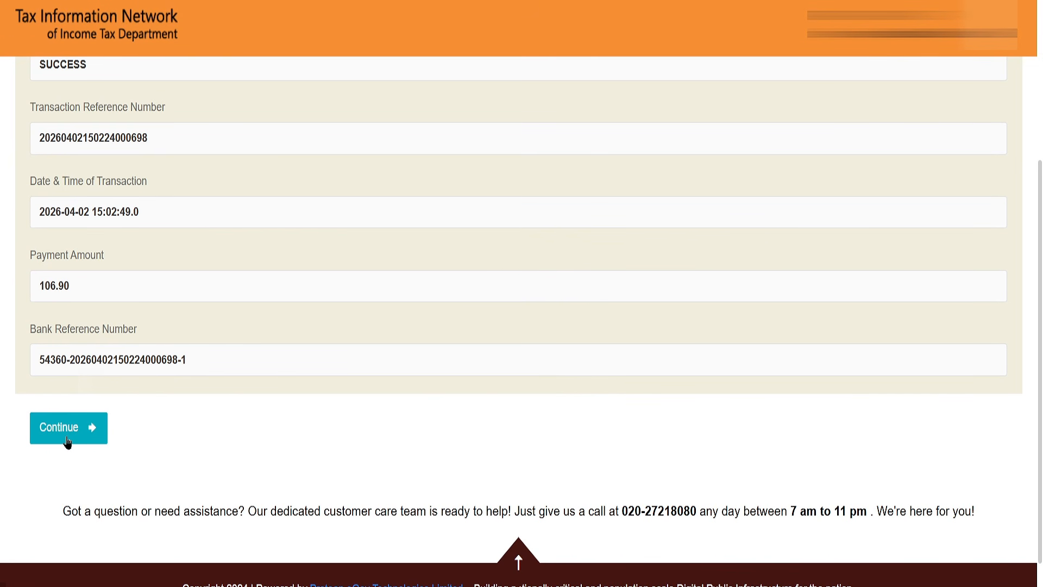
{"action": "left_click", "coordinate": [66, 441]}
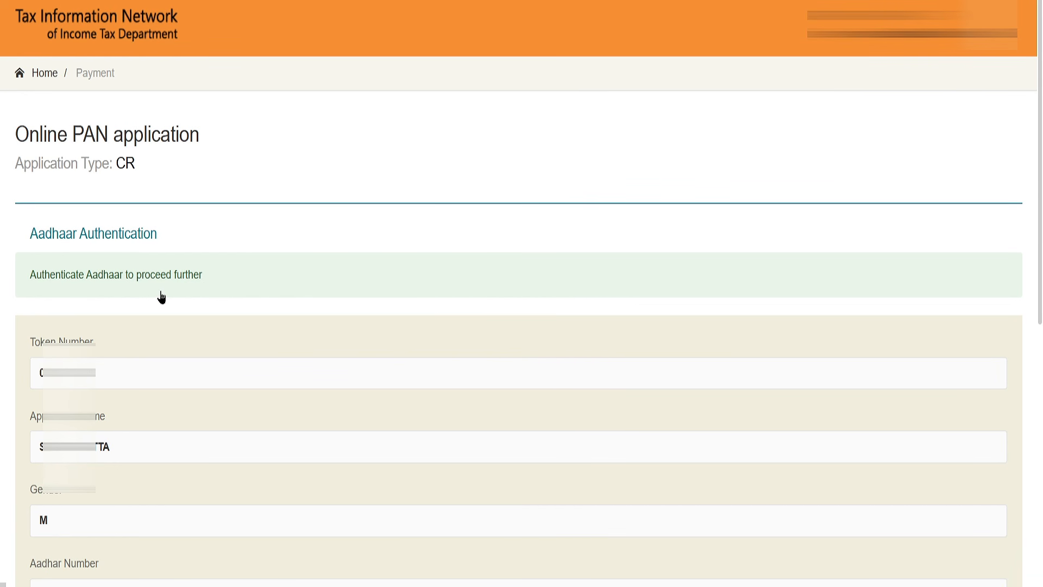
{"action": "scroll", "coordinate": [161, 296], "scroll_direction": "down", "scroll_amount": 10}
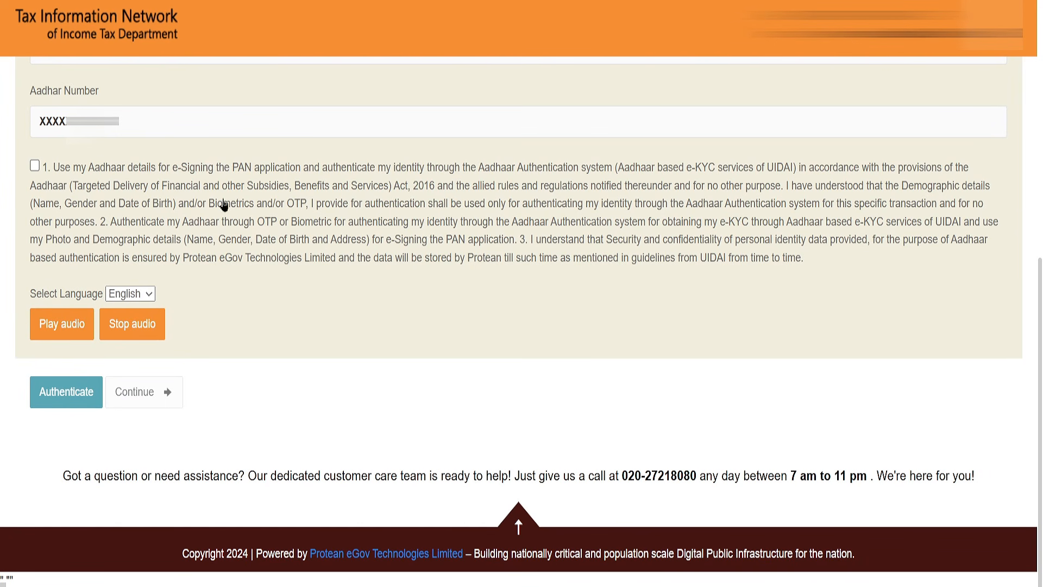
{"action": "left_click", "coordinate": [34, 166]}
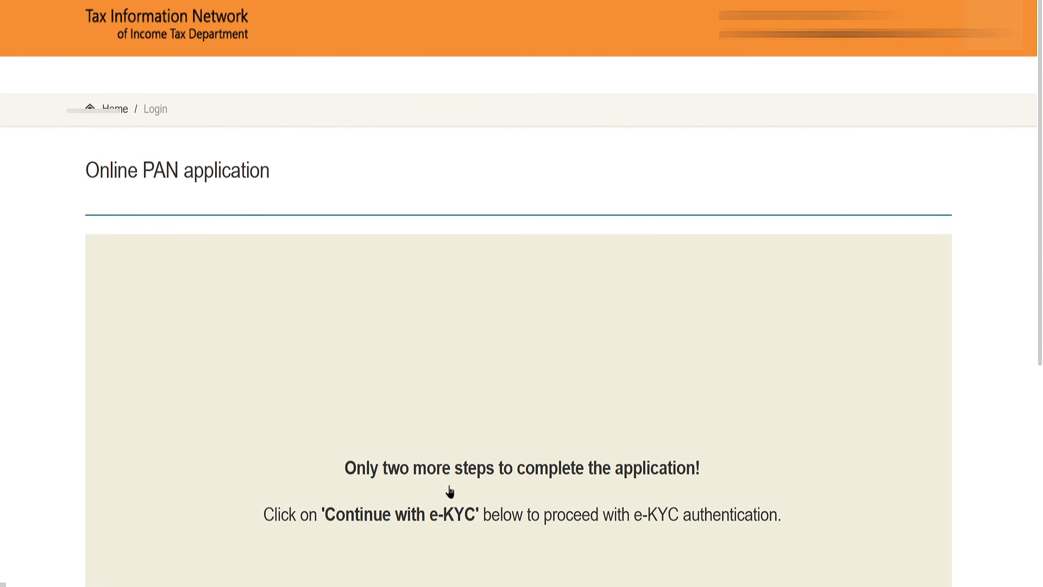
Read the notice about the remaining application steps and continue with e-KYC authentication.
{"action": "left_click_drag", "start_coordinate": [344, 472], "coordinate": [702, 468]}
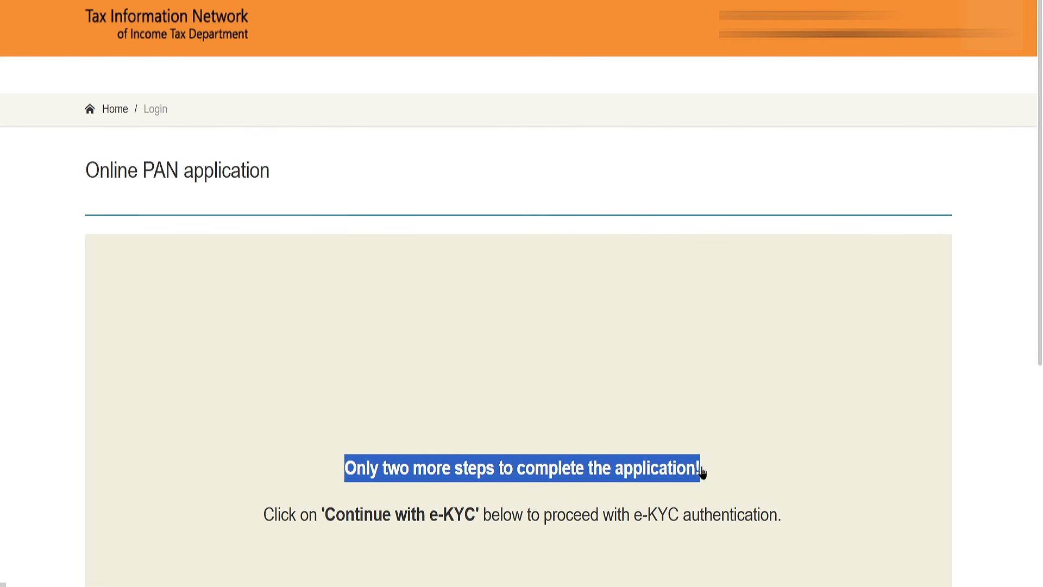
{"action": "scroll", "coordinate": [488, 383], "scroll_direction": "down", "scroll_amount": 4}
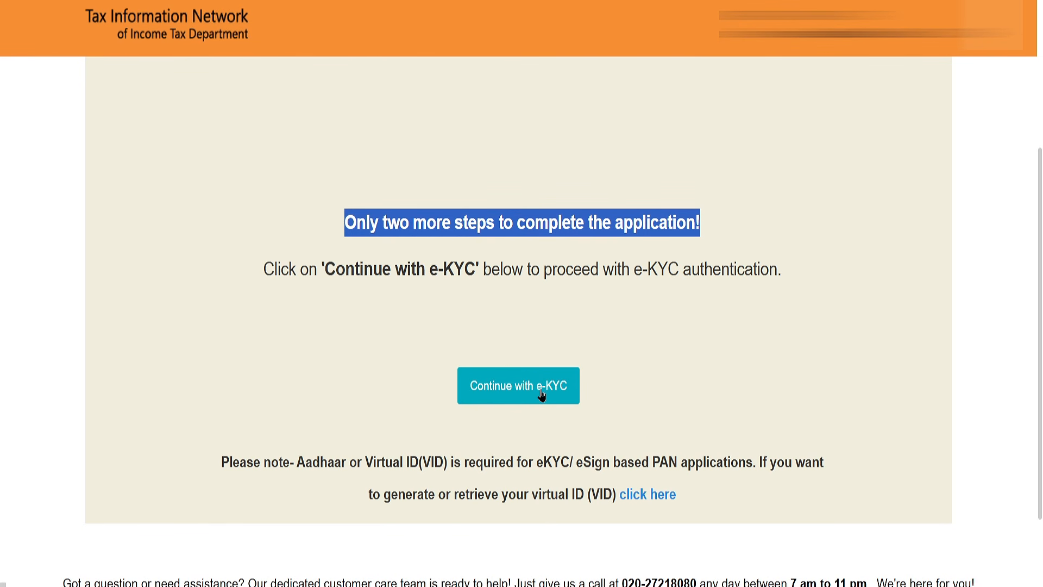
{"action": "left_click", "coordinate": [542, 396]}
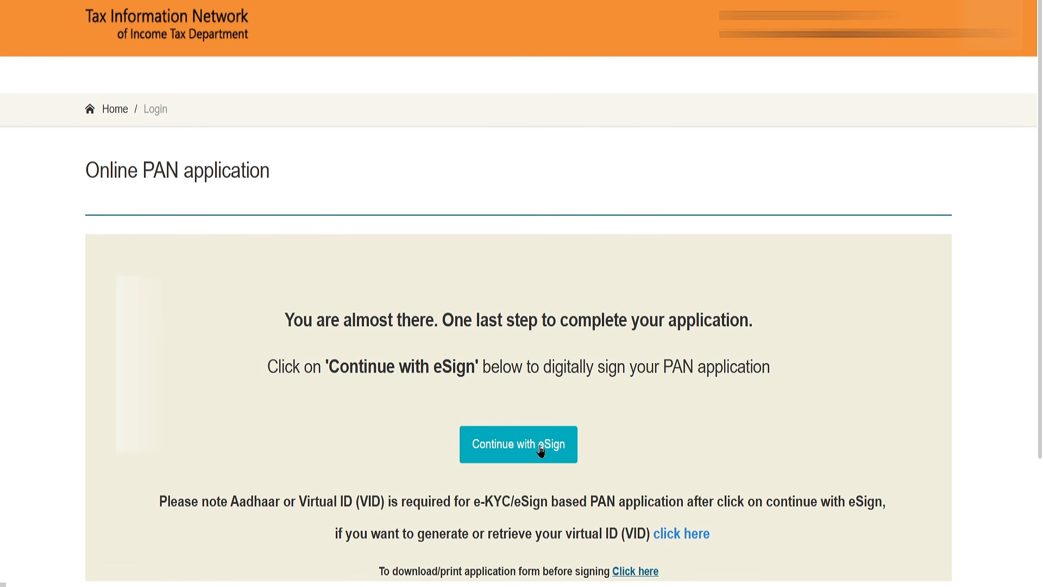
Continue with eSign, authorize the use of Aadhaar, enter the VID/Aadhaar number and the one-time password, and verify the OTP.
{"action": "left_click", "coordinate": [518, 445]}
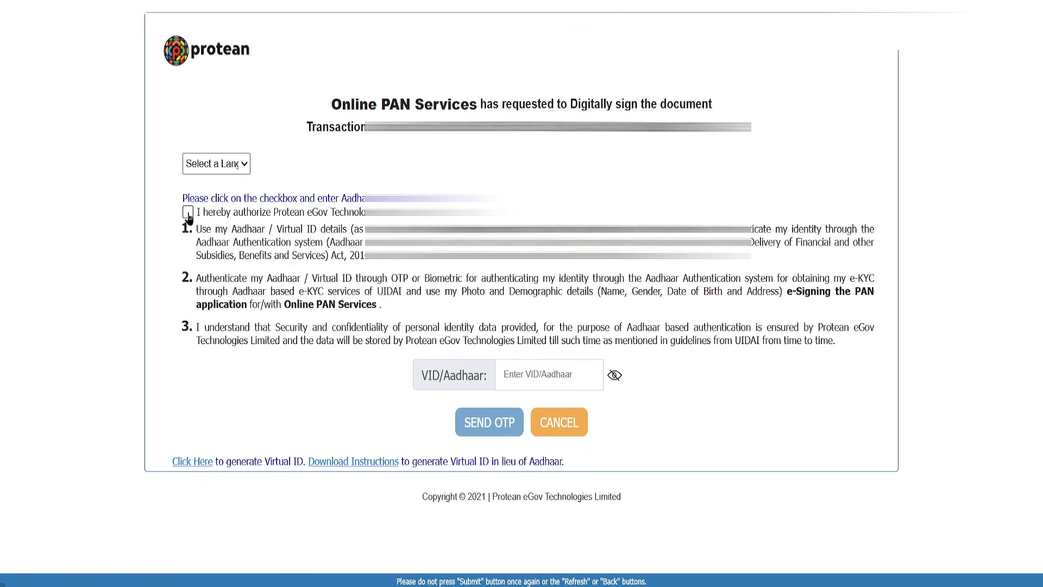
{"action": "left_click", "coordinate": [188, 212]}
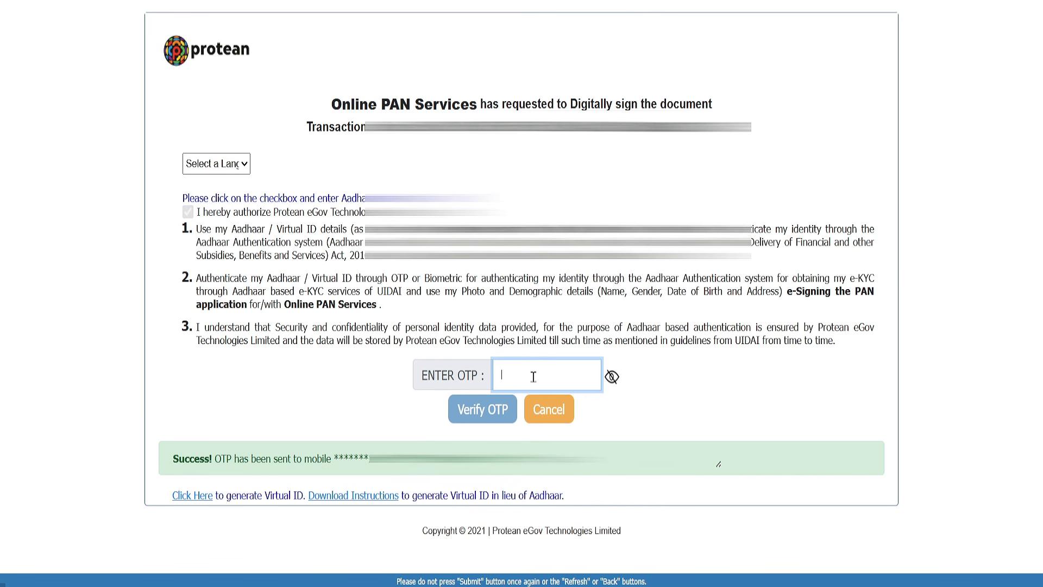
{"action": "type", "text": "123"}
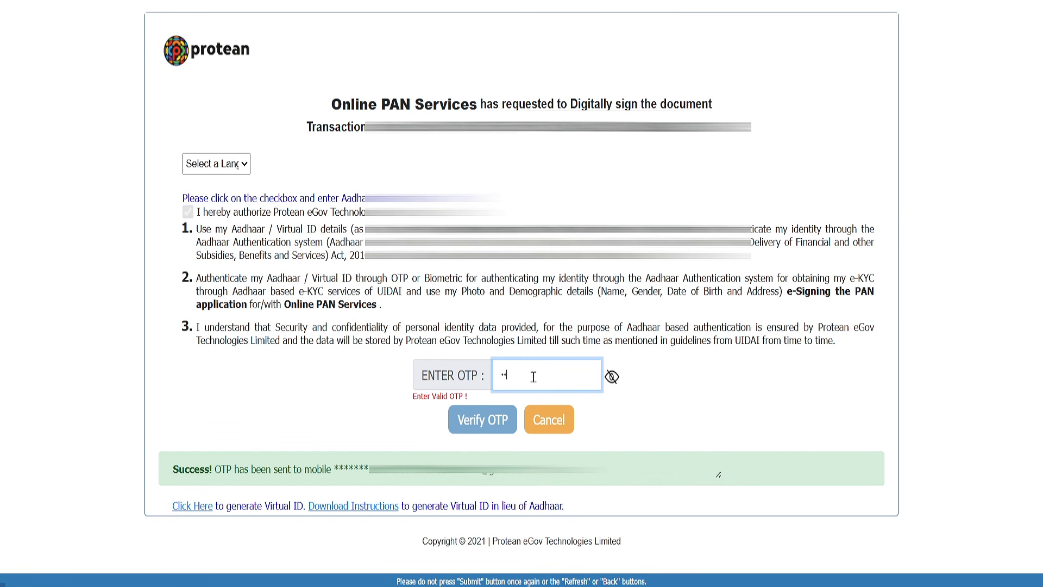
{"action": "type", "text": "456"}
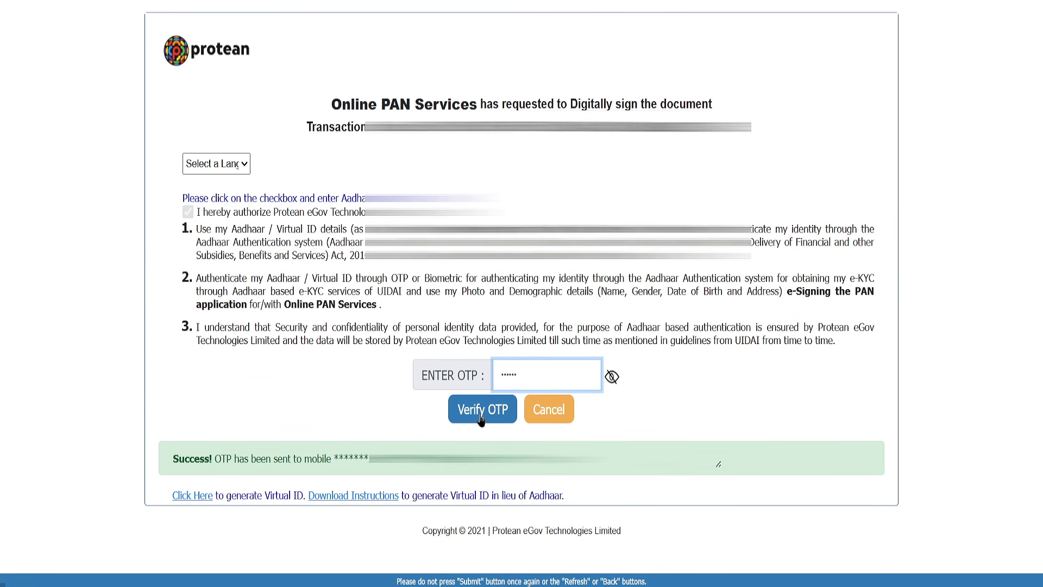
{"action": "left_click", "coordinate": [482, 413]}
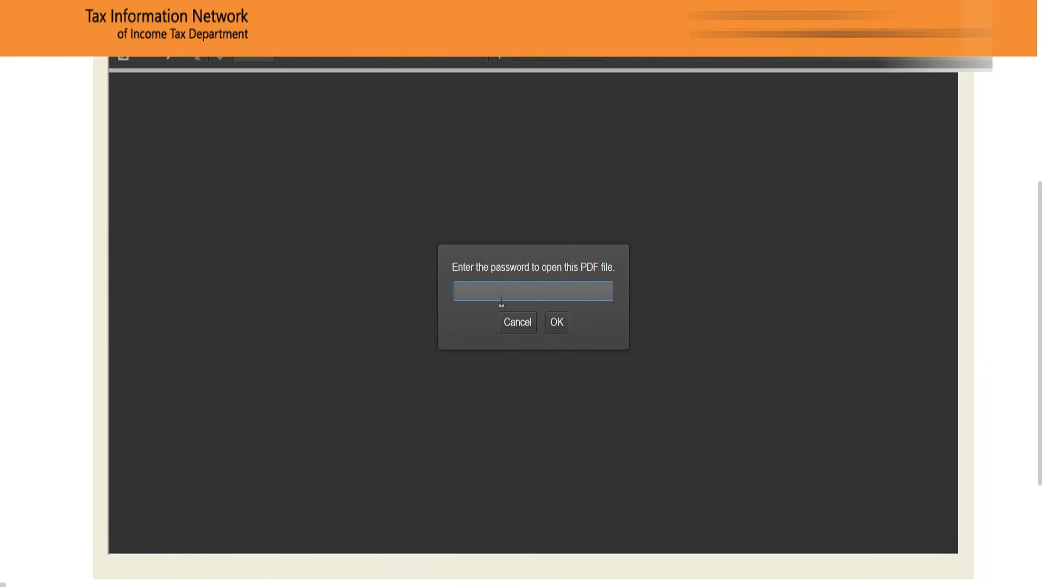
Unlock the acknowledgement PDF with its password and select the acknowledgement number at the head of its first page.
{"action": "scroll", "coordinate": [504, 302], "scroll_direction": "up", "scroll_amount": 1}
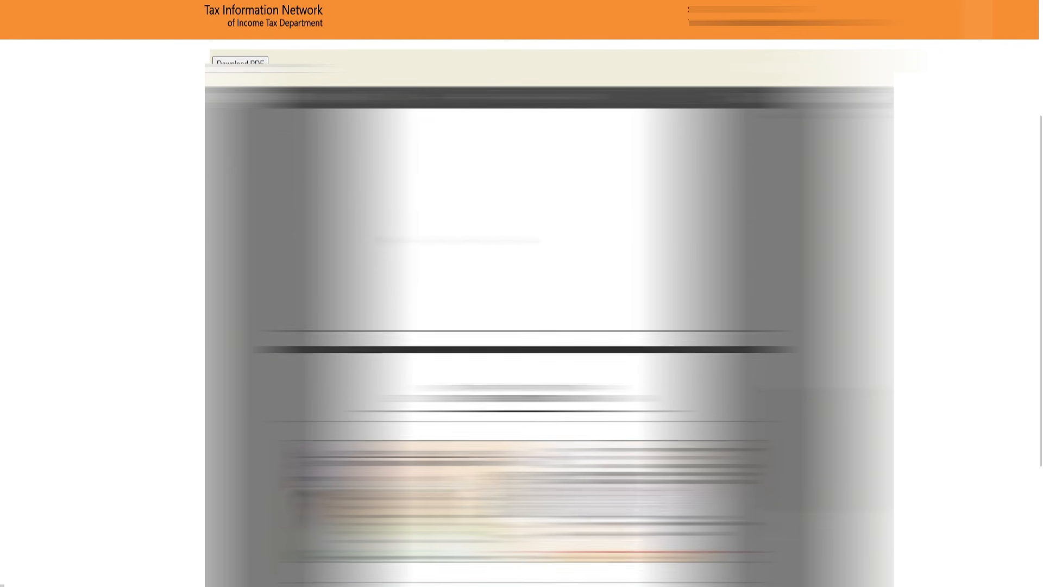
{"action": "scroll", "coordinate": [522, 348], "scroll_direction": "down", "scroll_amount": 3}
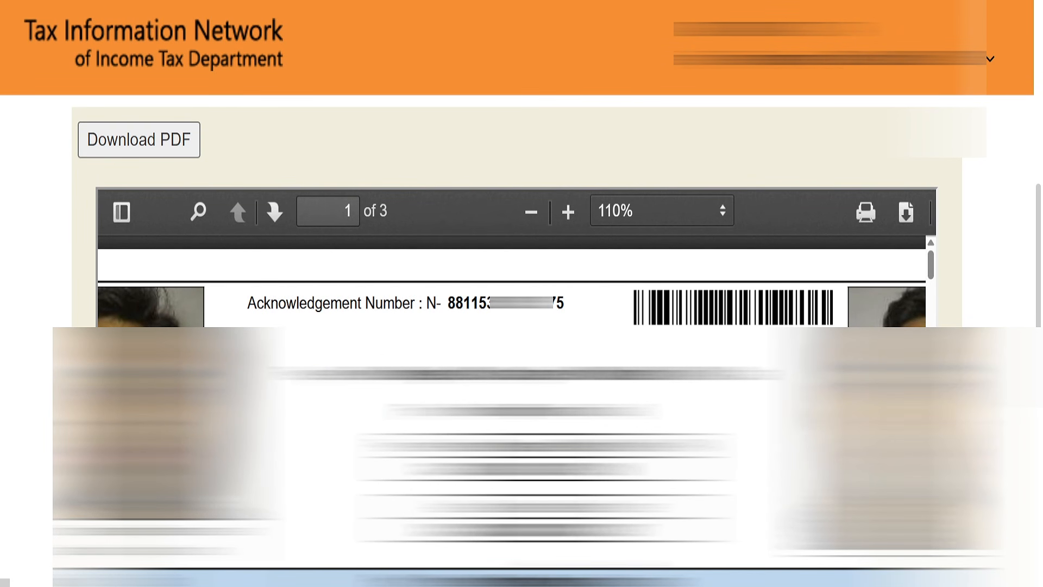
{"action": "double_click", "coordinate": [521, 303]}
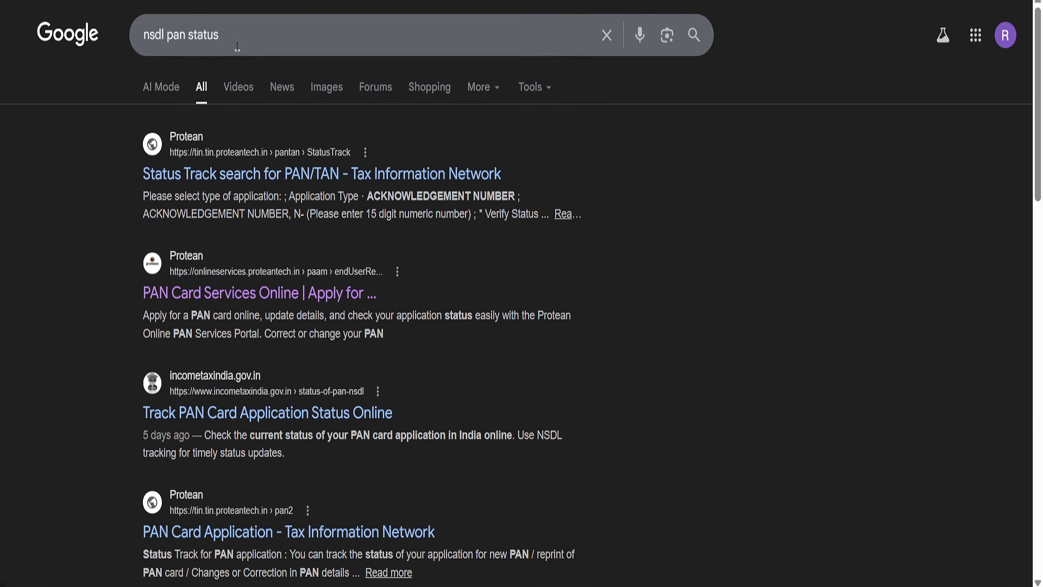
Open Protean's PAN/TAN Status Track page from the search results and query a PAN - New / Change Request application by its acknowledgement number.
{"action": "left_click", "coordinate": [267, 174]}
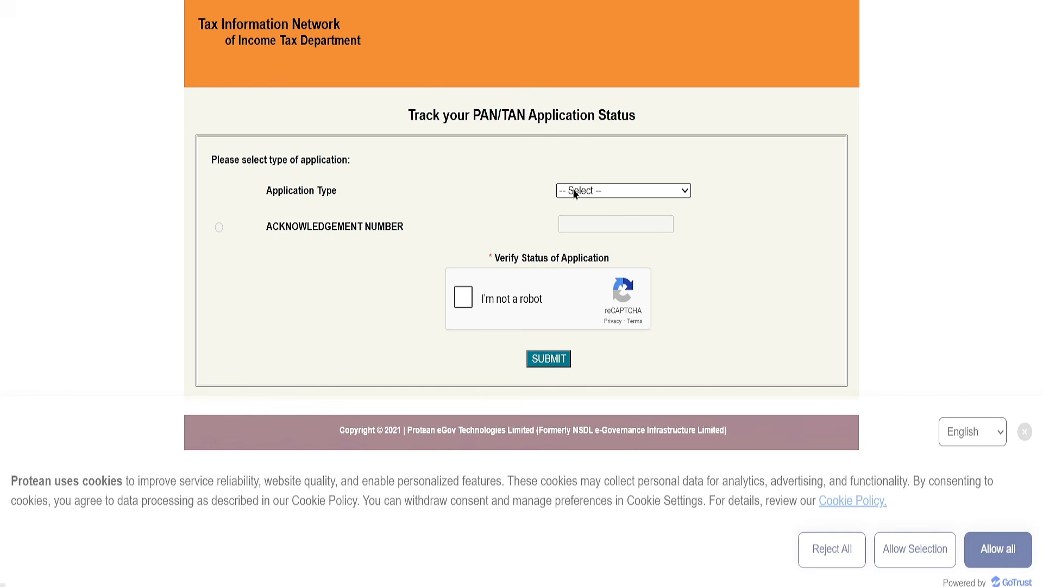
{"action": "left_click", "coordinate": [574, 191]}
{"action": "left_click", "coordinate": [606, 227]}
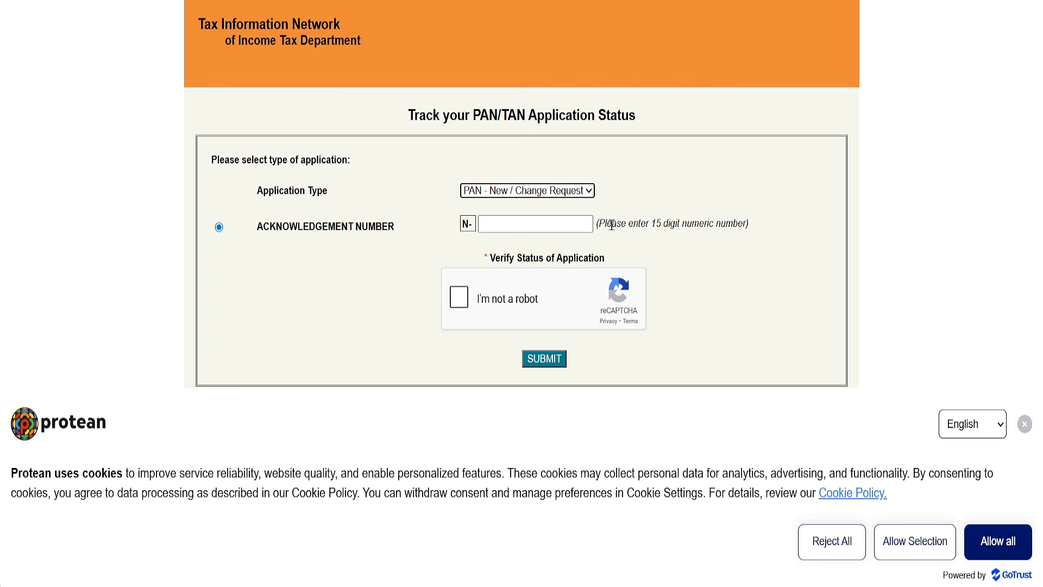
{"action": "left_click", "coordinate": [498, 225]}
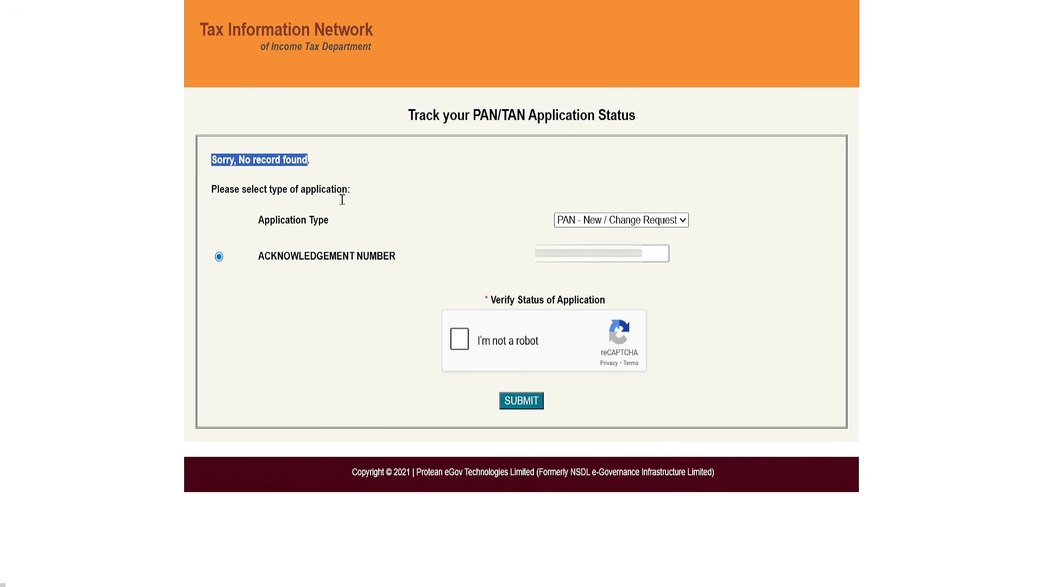
{"action": "left_click", "coordinate": [368, 230]}
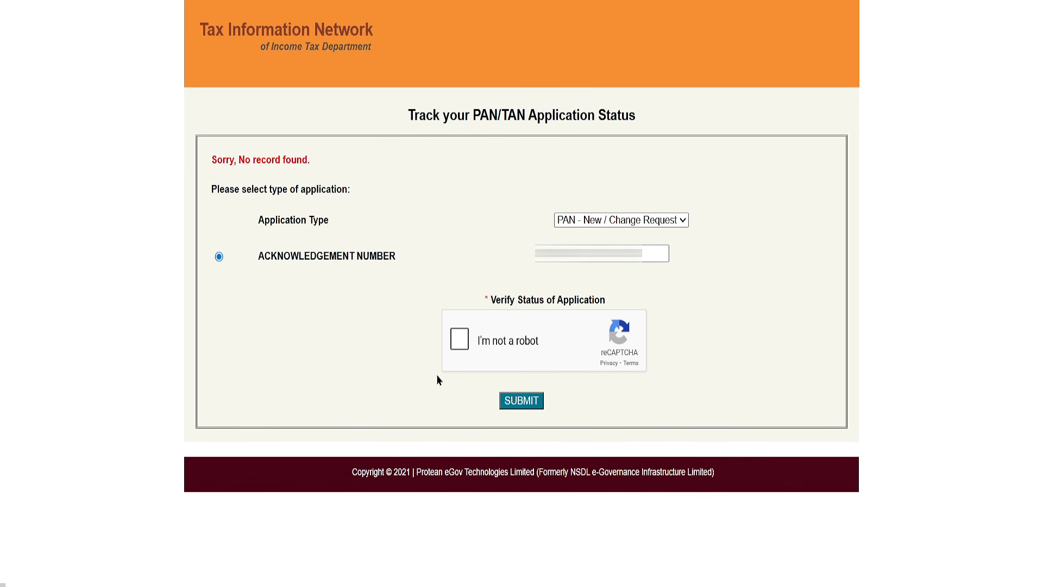